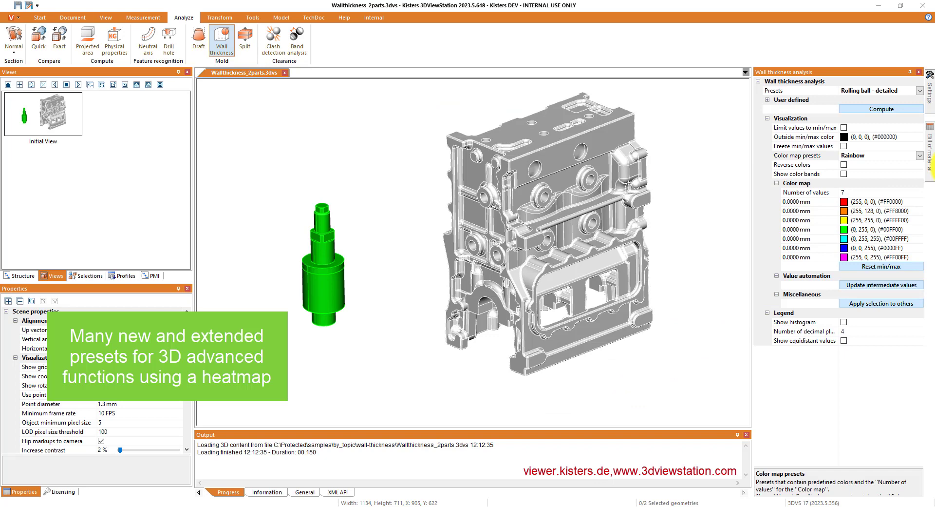
Step: Cycle the colour map through the CAT, Invent, Parula, Heat and Jet presets, ending on Binary
click(920, 156)
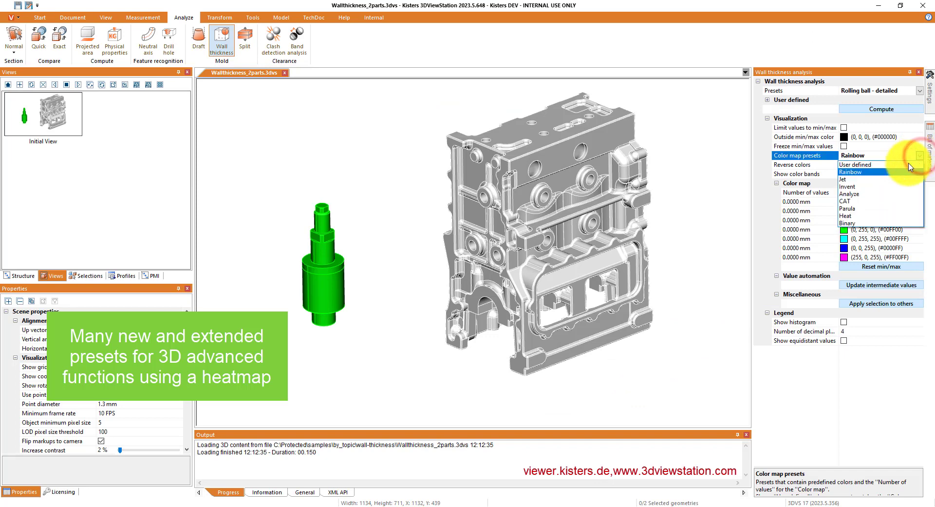
click(866, 200)
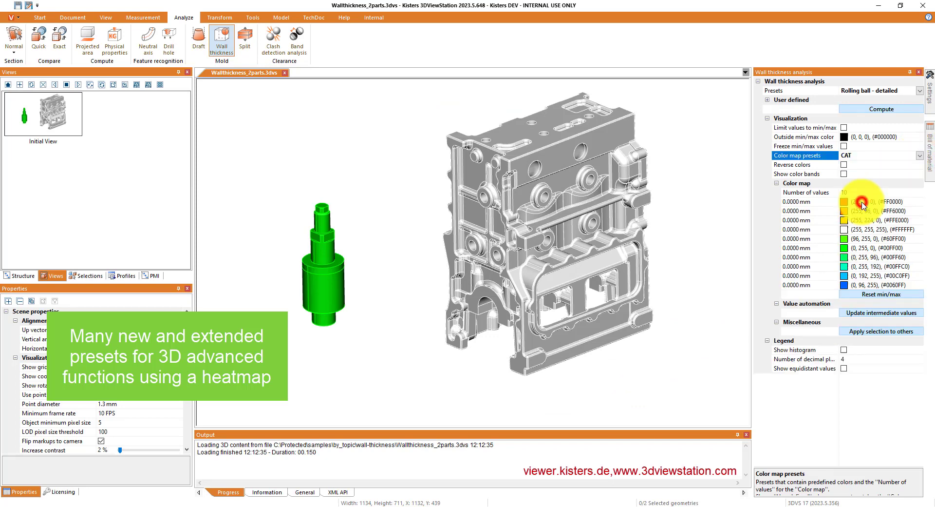
click(920, 156)
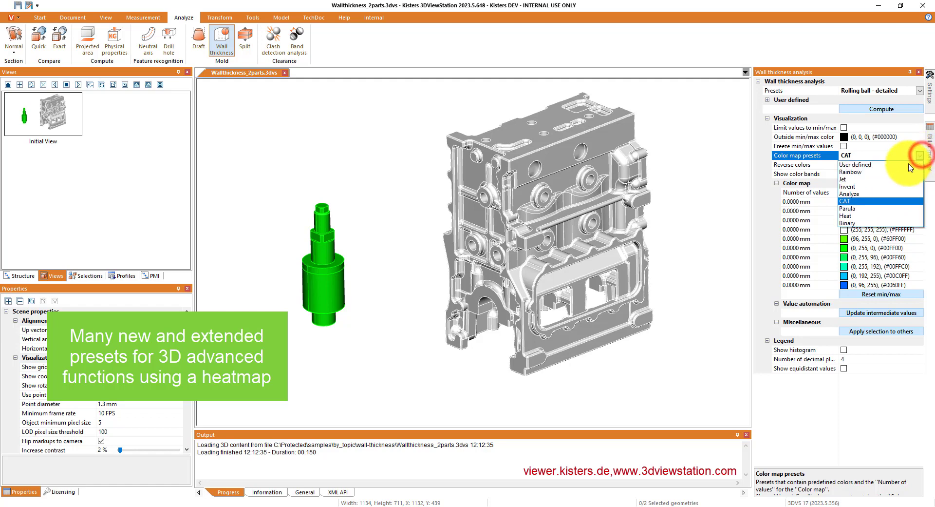
click(875, 187)
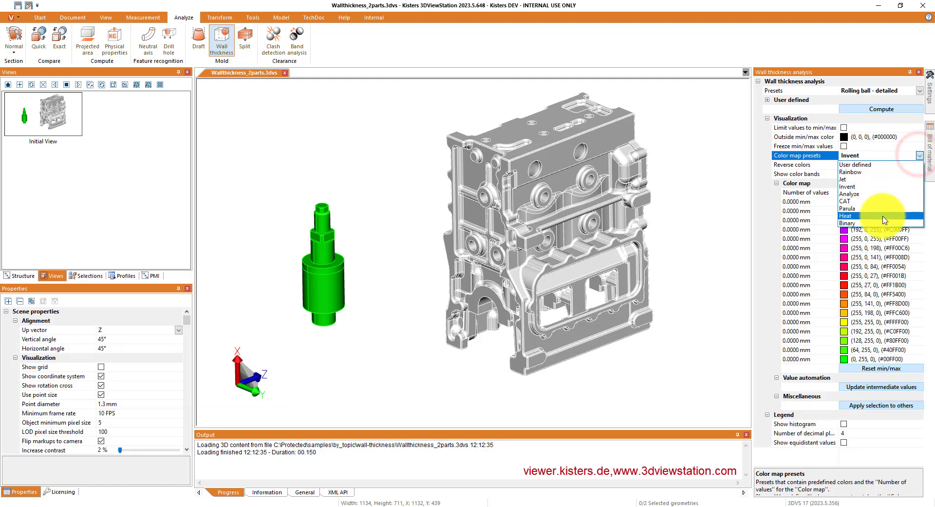
click(880, 208)
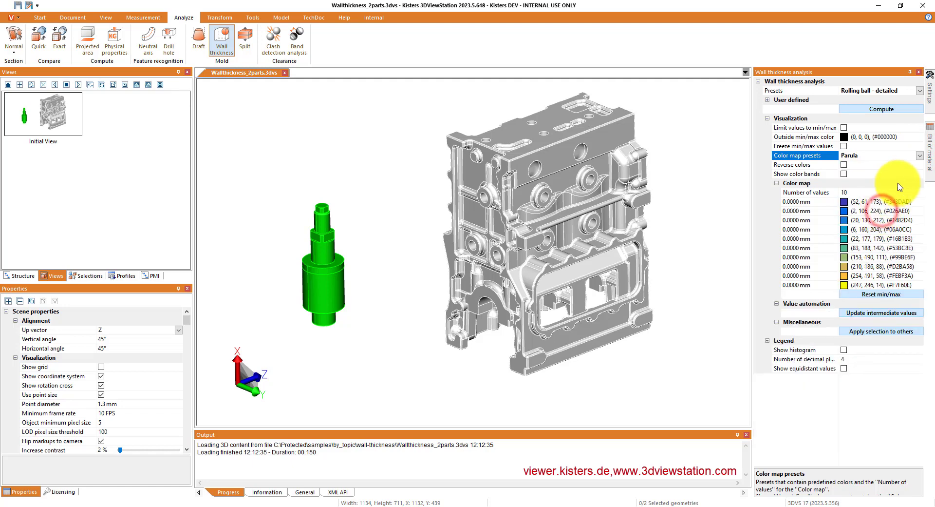
click(922, 160)
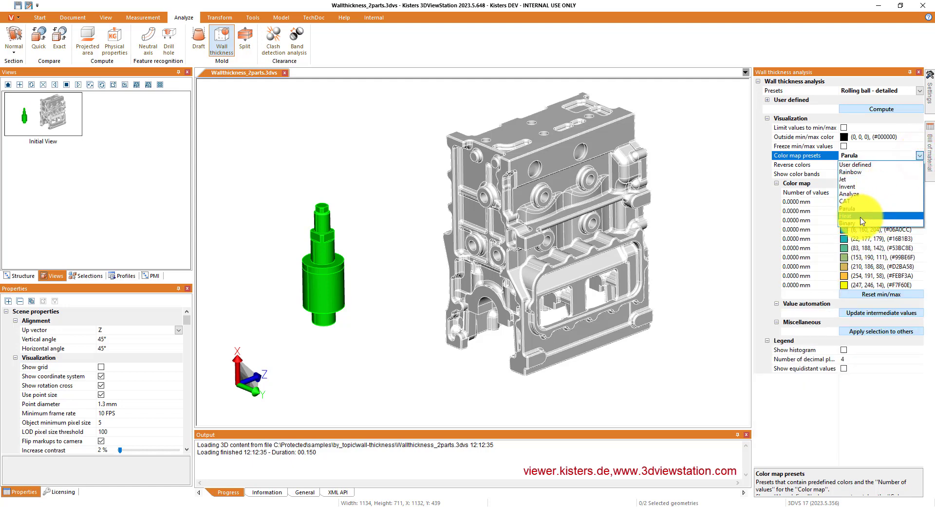
click(860, 220)
click(920, 155)
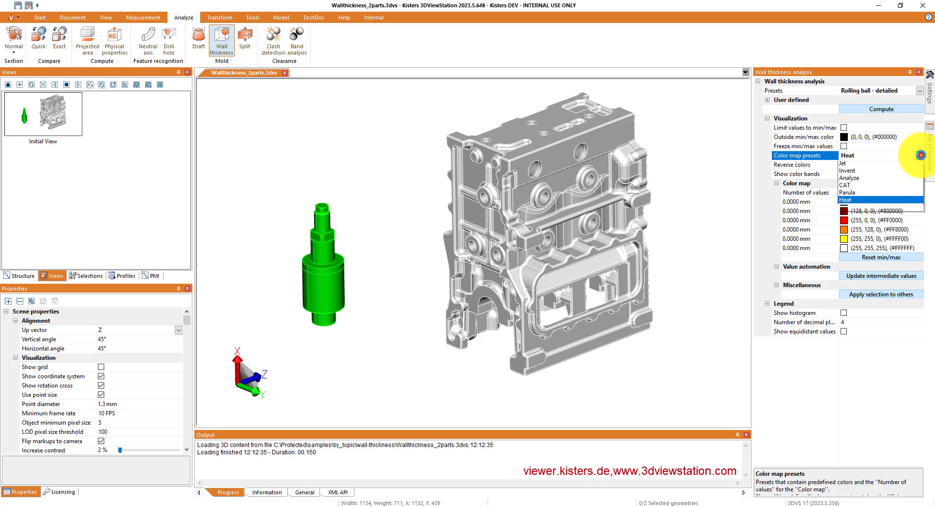
click(872, 179)
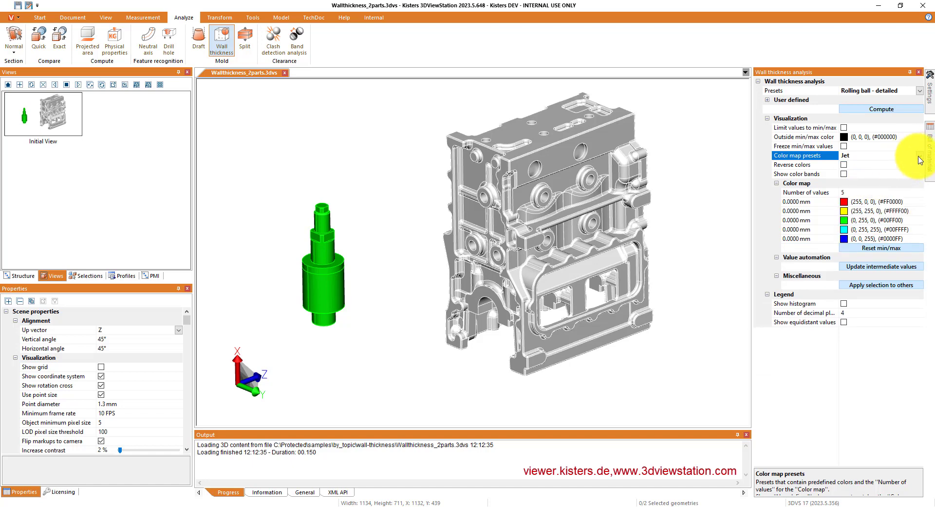
click(920, 157)
click(868, 225)
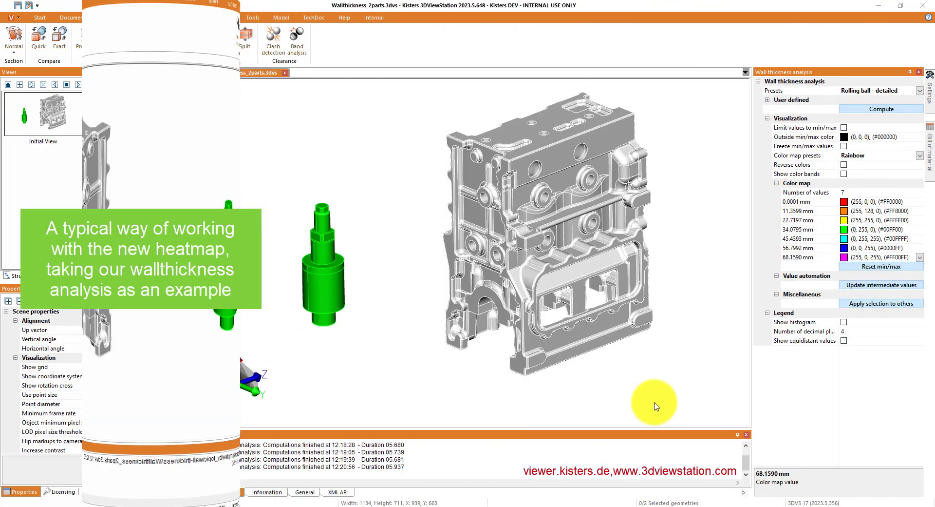
Step: Run the wall thickness computation with the 'Rolling ball - detailed' preset
click(919, 91)
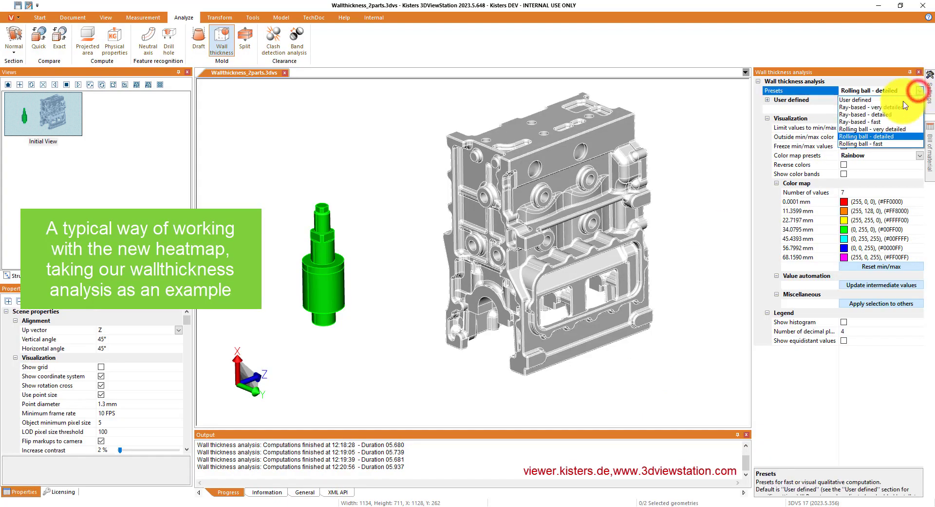
click(875, 137)
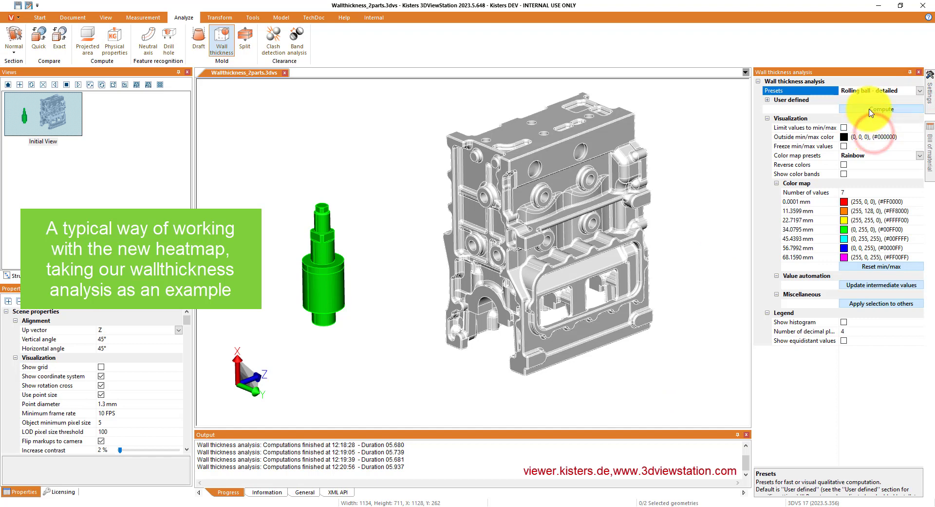
click(871, 111)
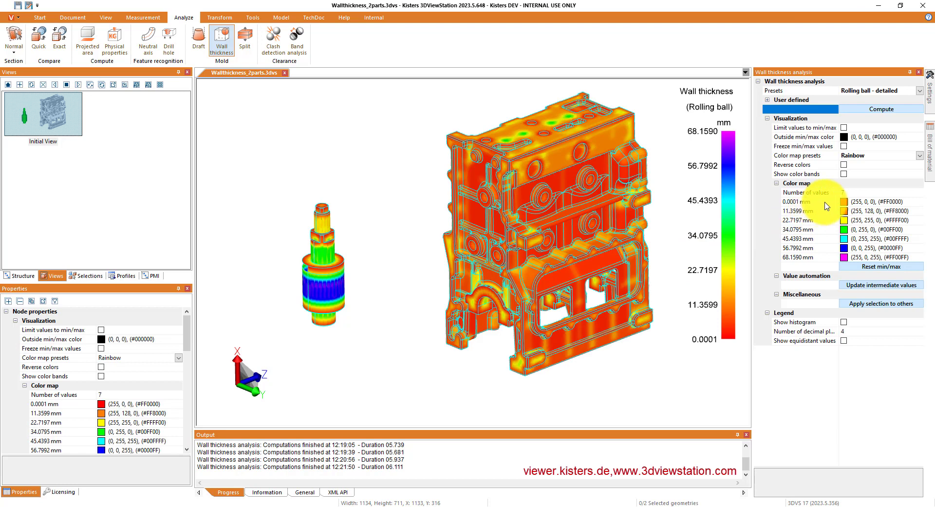
Step: Raise the top colour map value to 70 mm
click(828, 258)
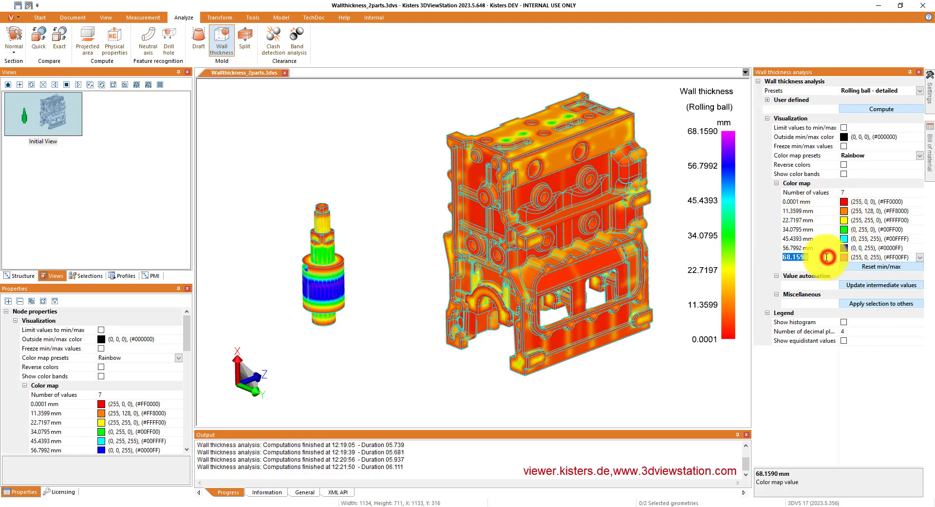
text(70)
key(Return)
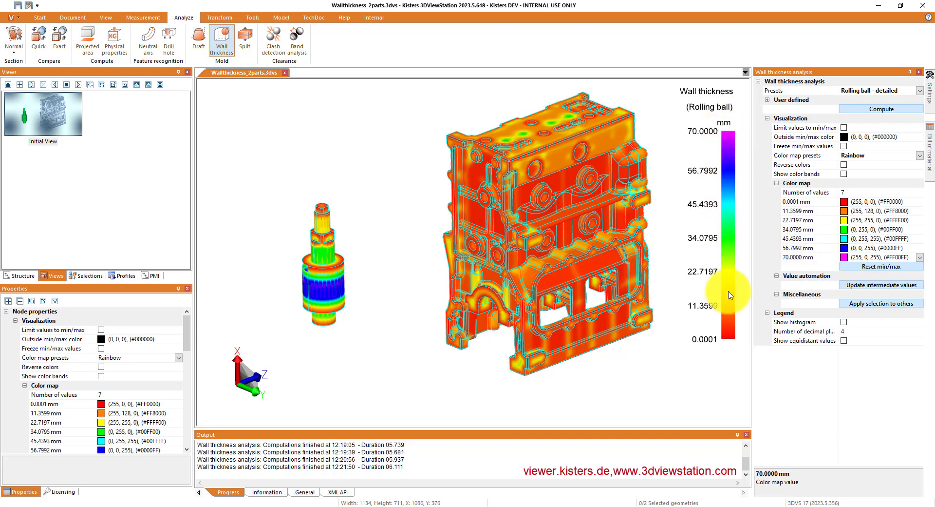
Step: Preview colour bands and reversed colours, then keep a smooth gradient with a histogram in the legend
click(845, 175)
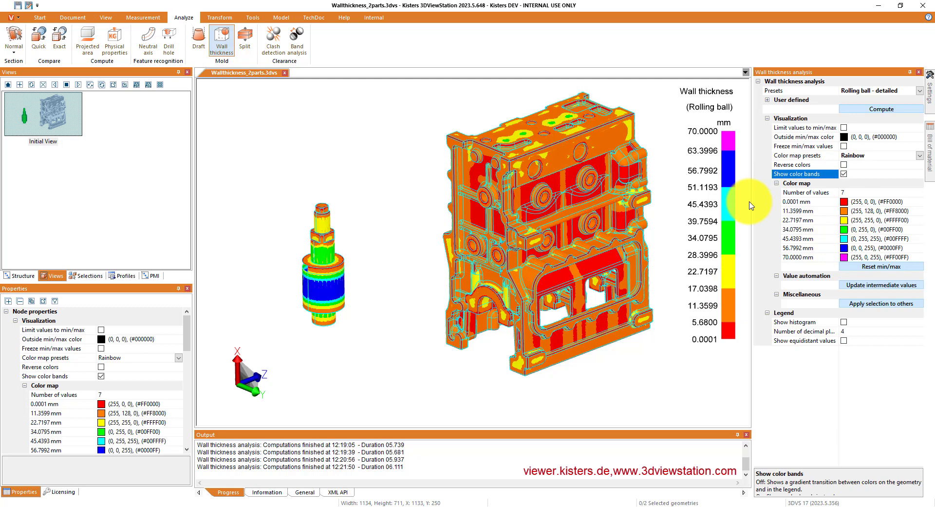
click(845, 176)
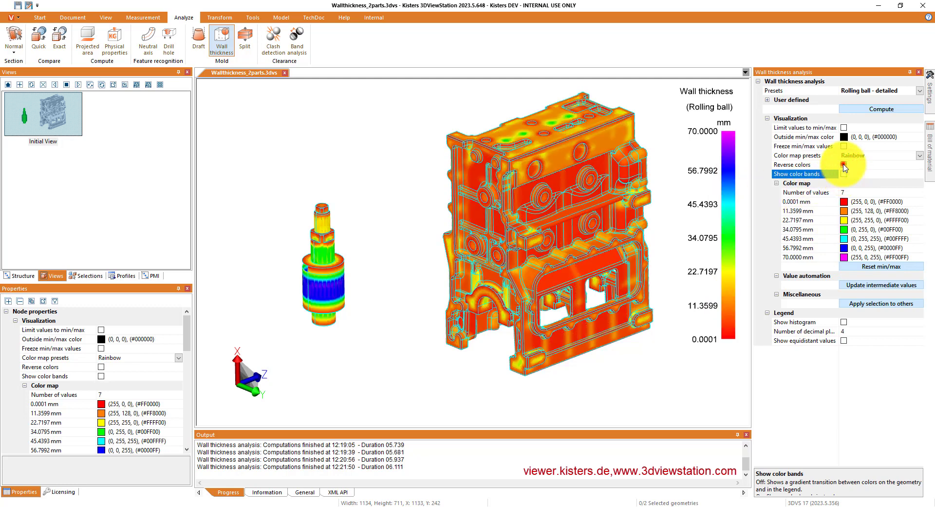
click(844, 165)
click(844, 165)
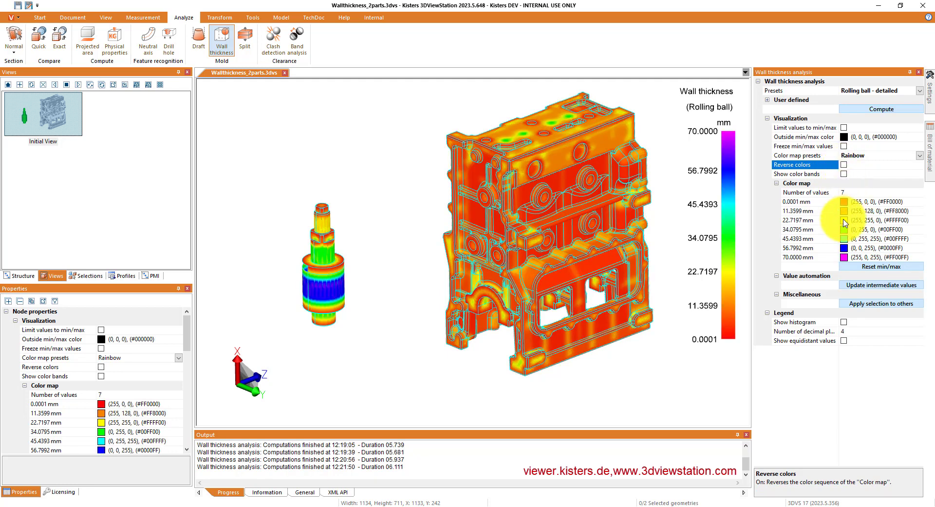
click(844, 322)
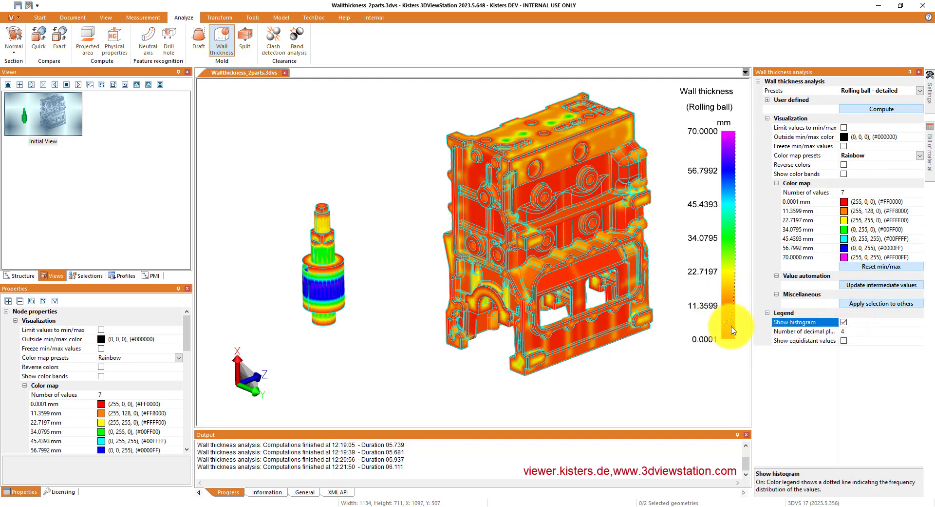
Step: Set the top value to 20 mm and respread the intermediate values evenly
click(818, 256)
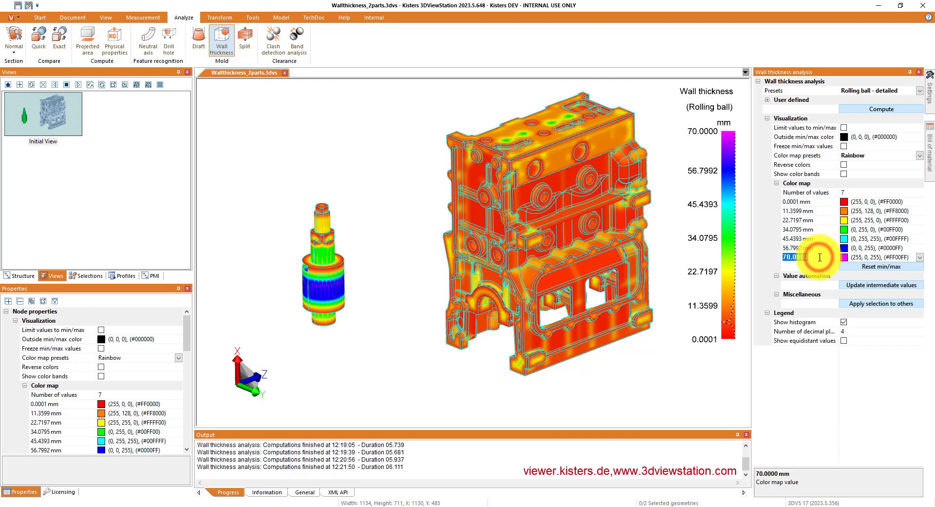
text(20)
key(Return)
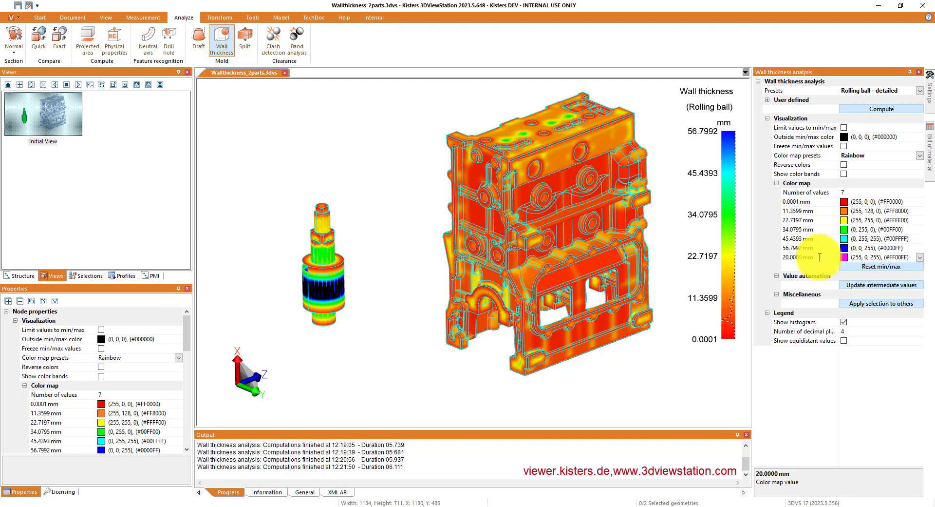
click(855, 286)
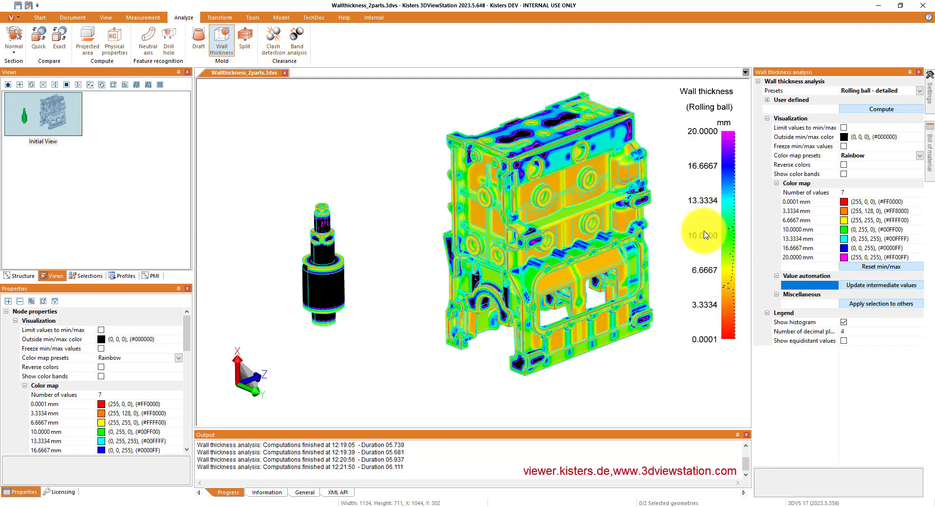
Step: Hide the histogram, use five colour values and reverse the colour order
click(845, 323)
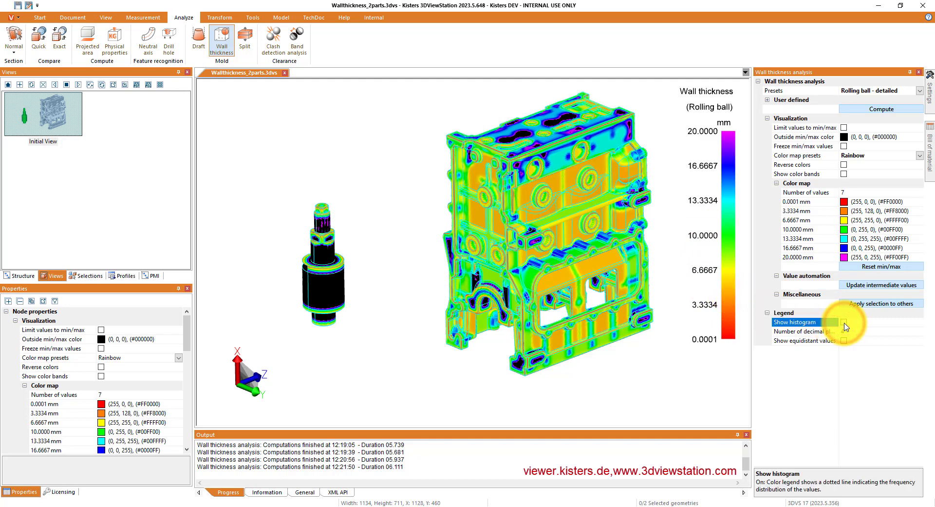
click(856, 193)
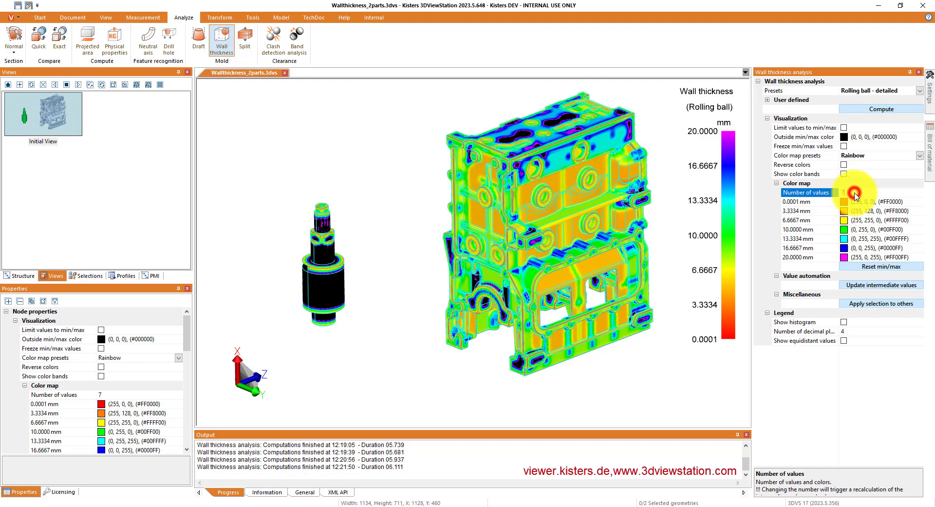
text(5)
key(Return)
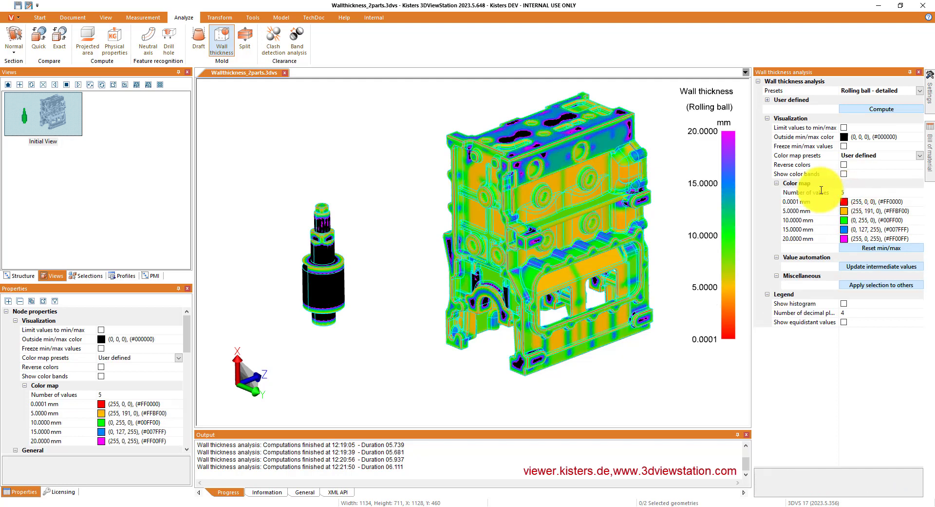
click(844, 165)
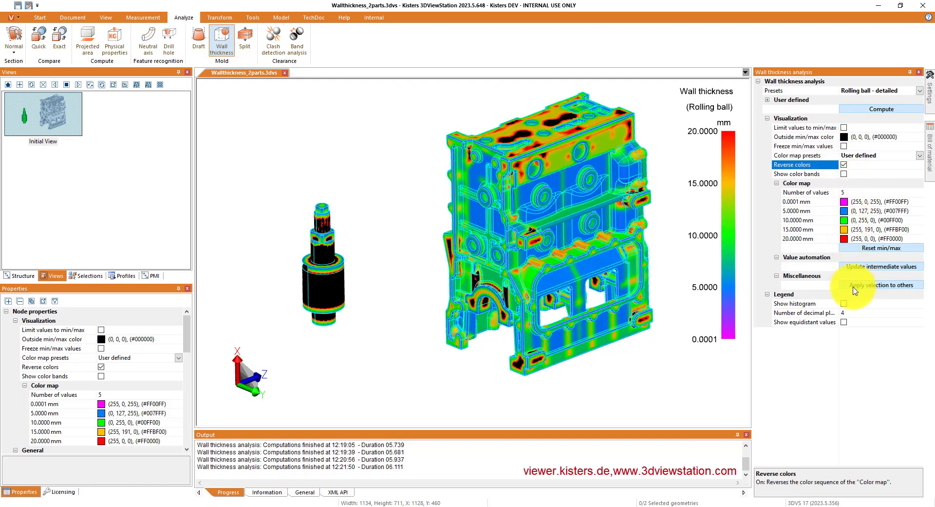
click(920, 155)
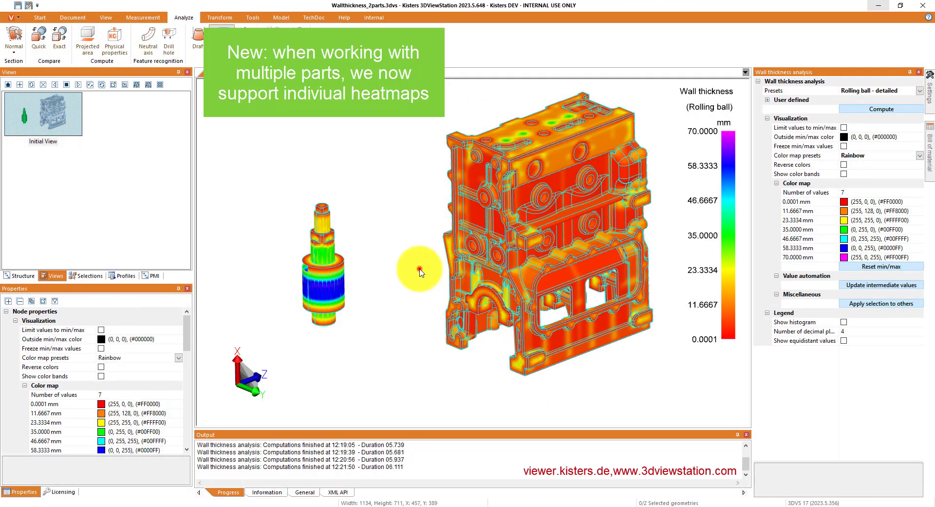
Step: Select the small shaft, reset its heatmap range to actual values and show its histogram
click(420, 272)
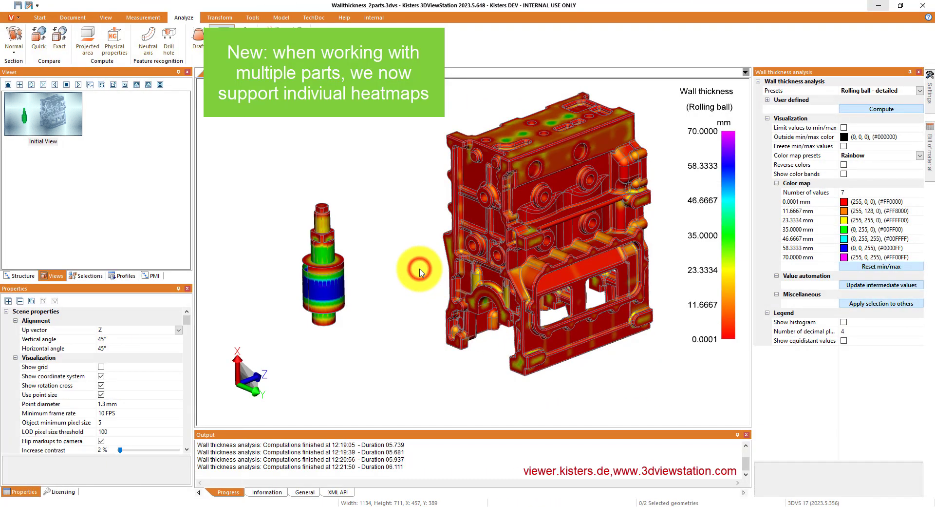
click(328, 282)
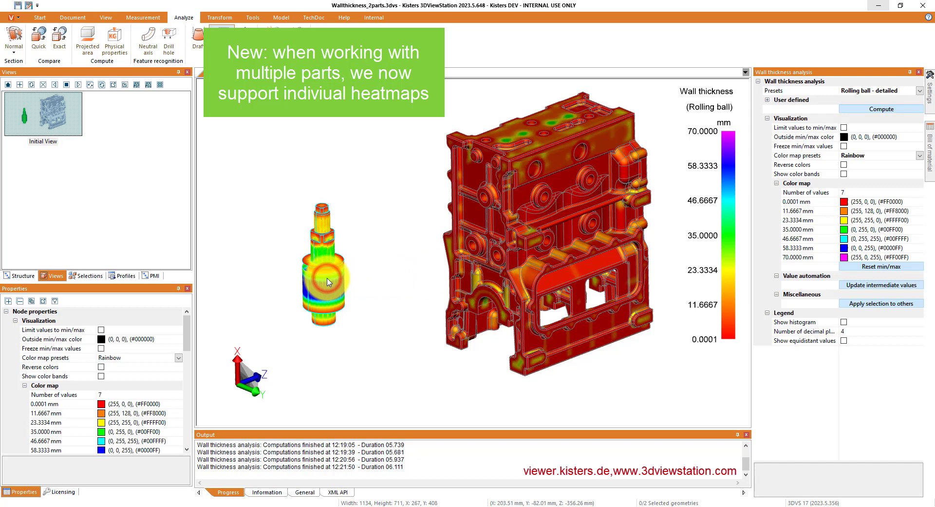
click(849, 266)
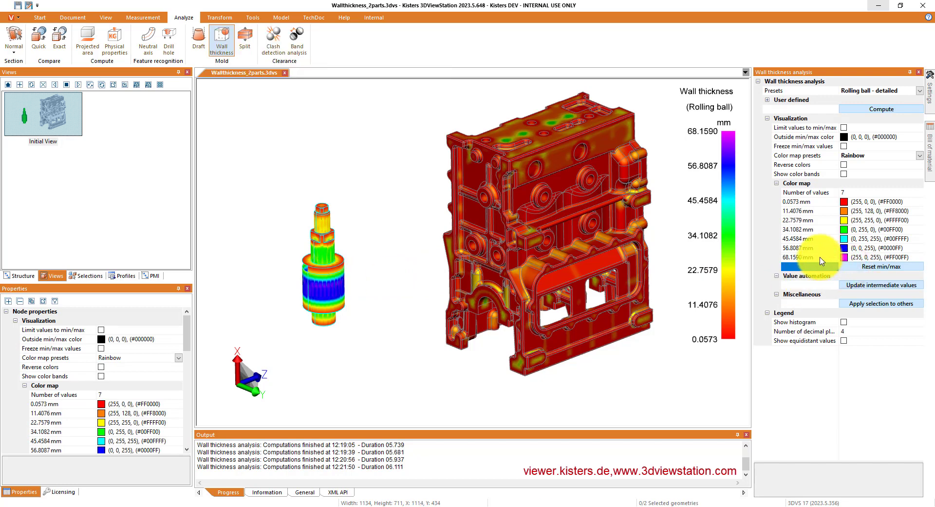
click(843, 322)
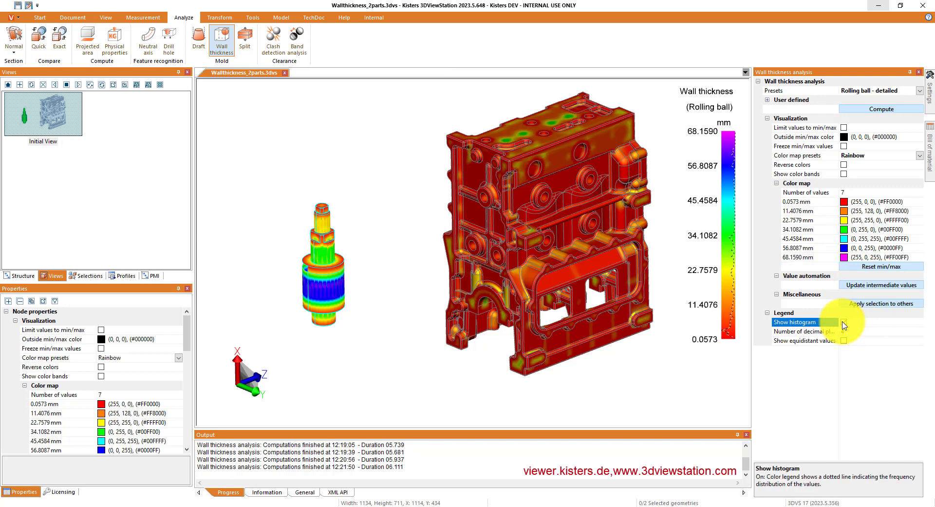
Step: Give the shaft's colour map 5 values with 40 mm as the top value
click(850, 193)
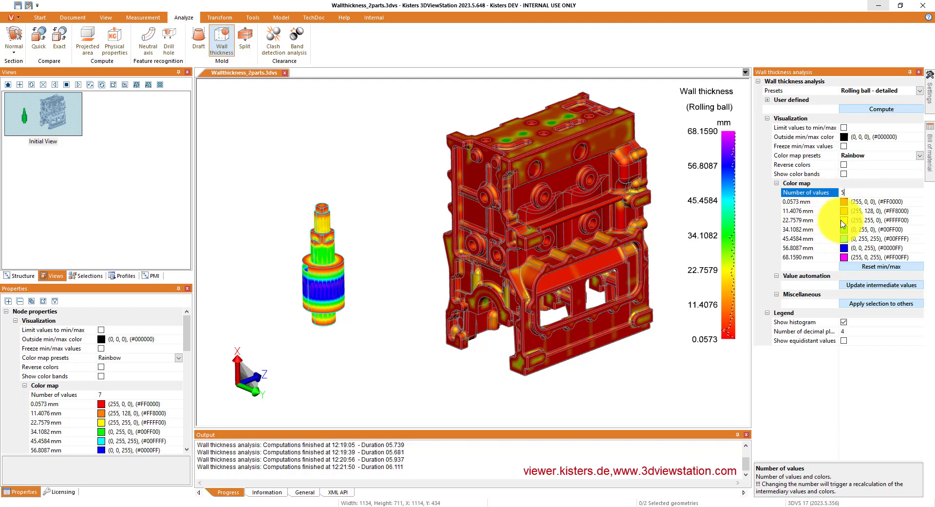
key(Return)
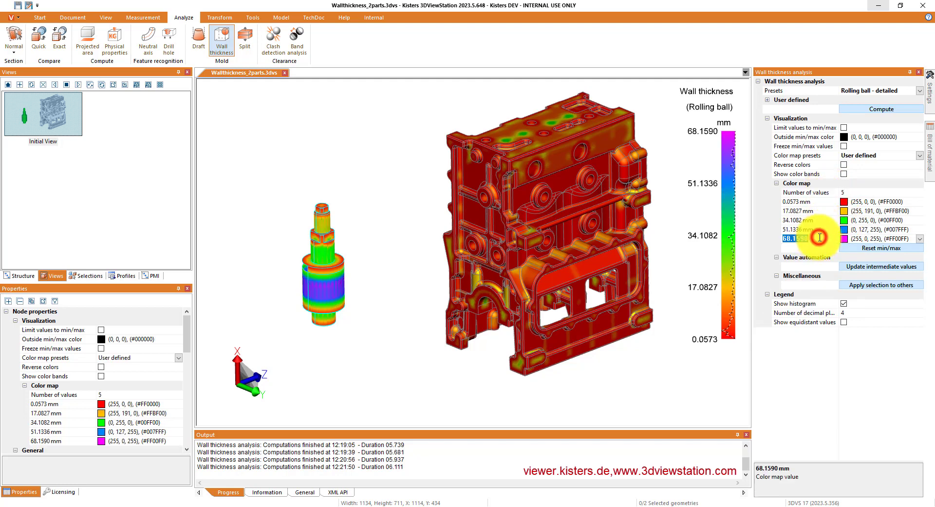
text(40)
key(Return)
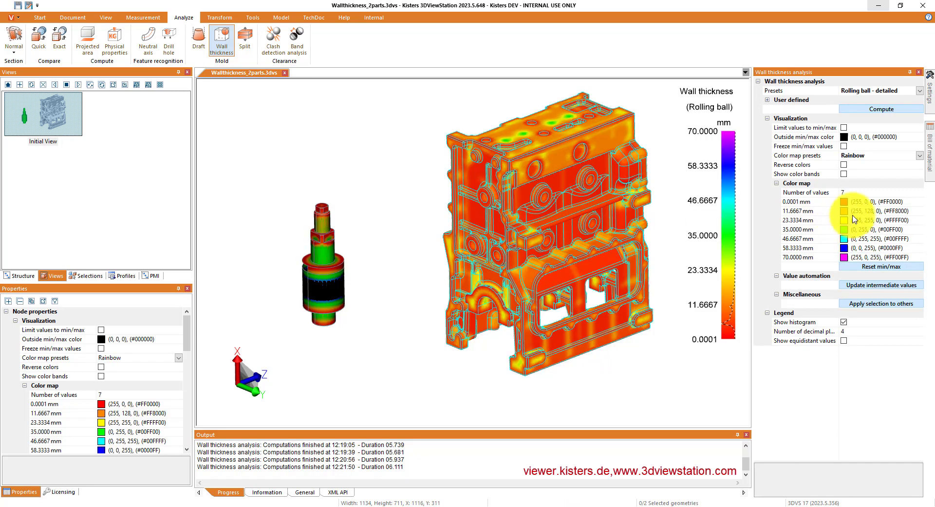
Step: Apply the Invent colour scheme and lower the 70 mm top value to 50 mm
click(907, 155)
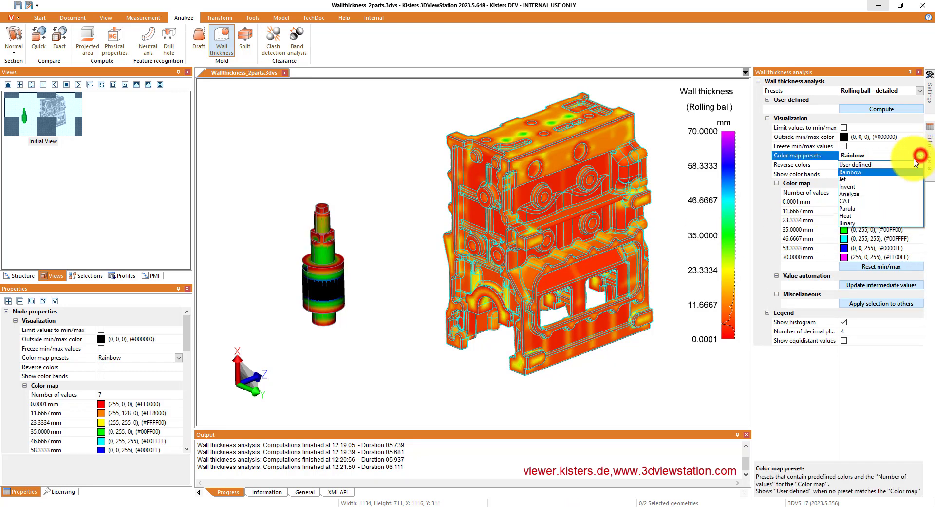
click(873, 186)
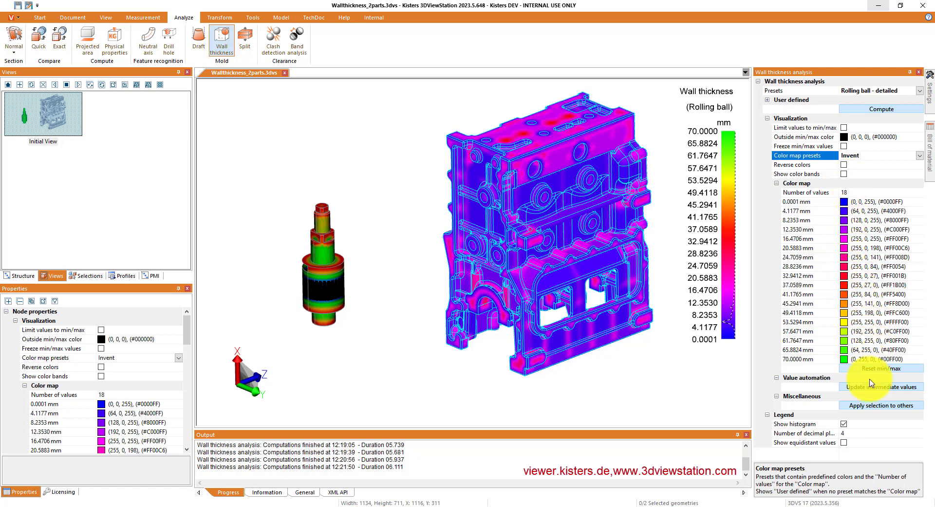
click(829, 361)
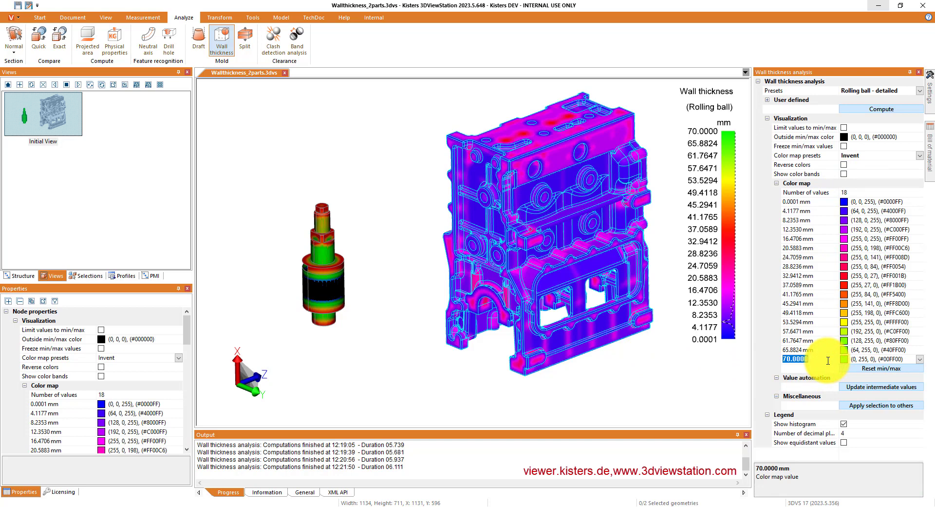
key(Return)
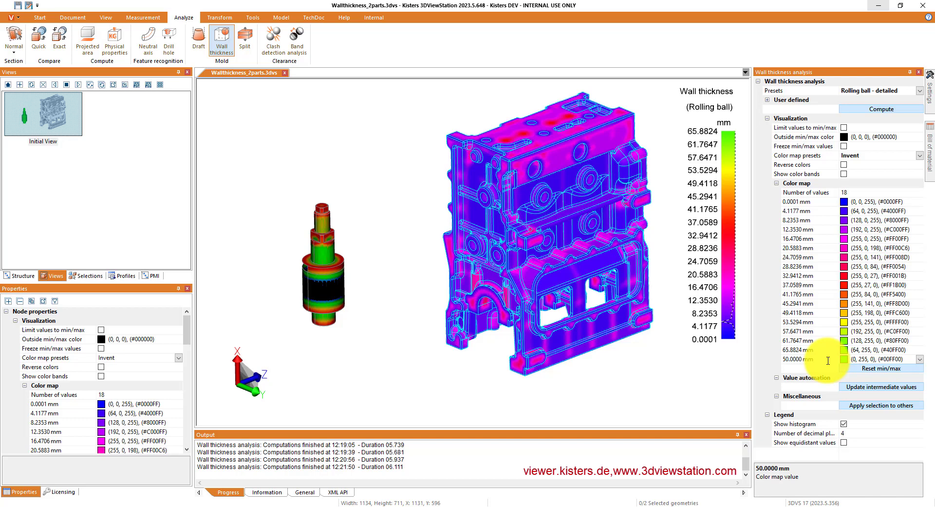
click(325, 295)
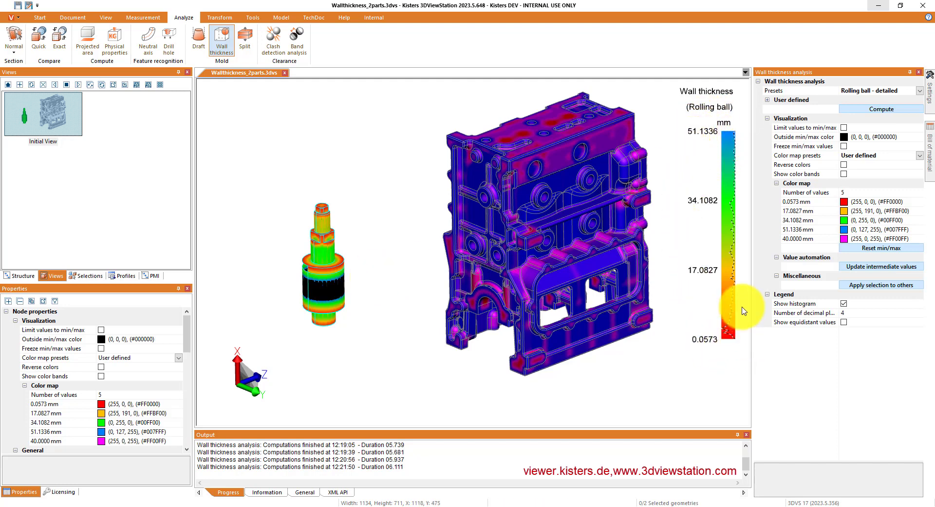
Step: Select the shaft, limit values to min/max, and make the 51.1336 mm band white
click(587, 237)
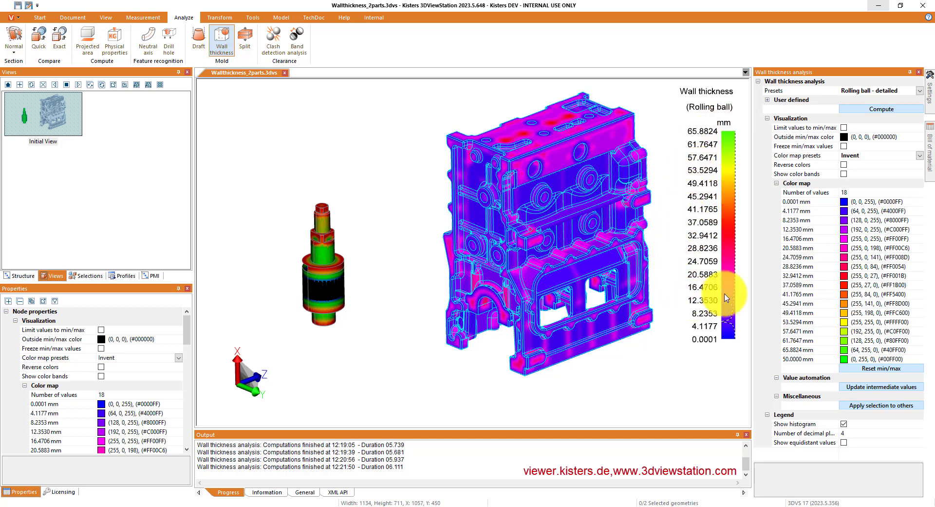
click(326, 287)
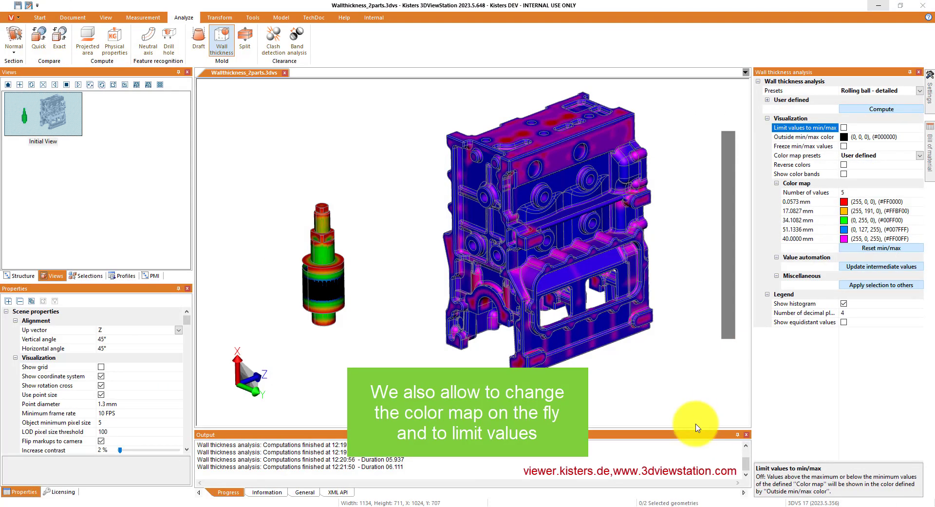
click(327, 276)
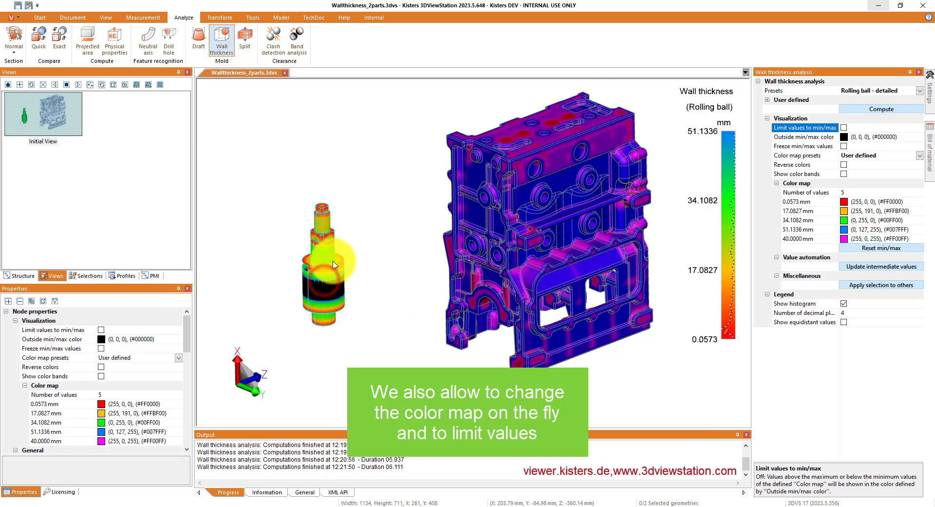
click(844, 129)
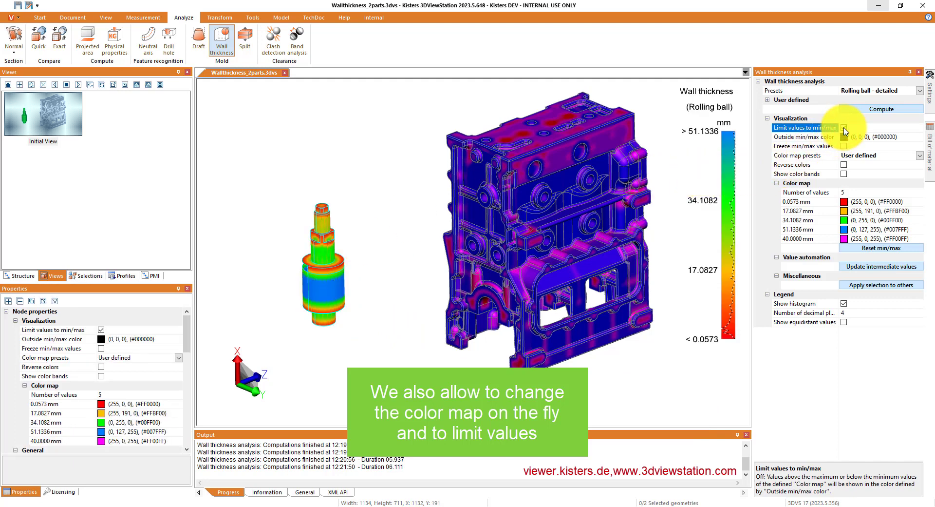
click(903, 230)
click(919, 230)
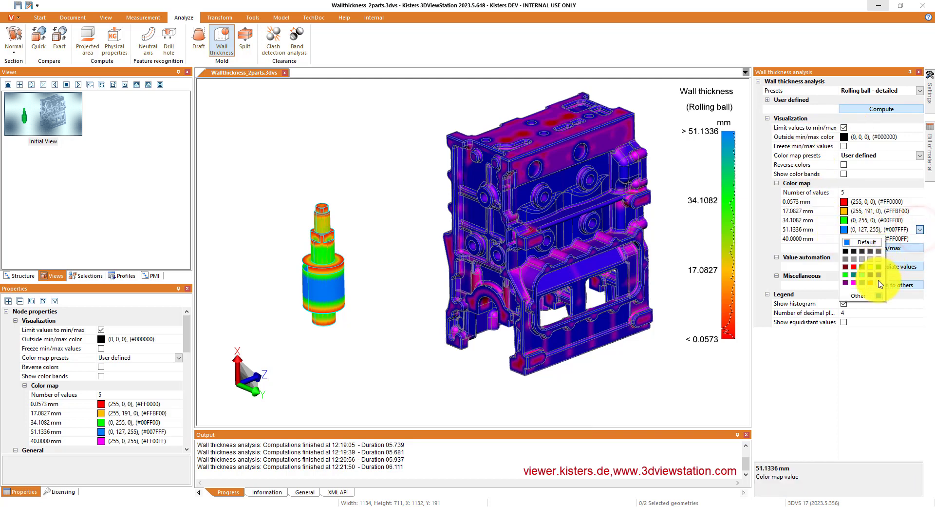
click(879, 258)
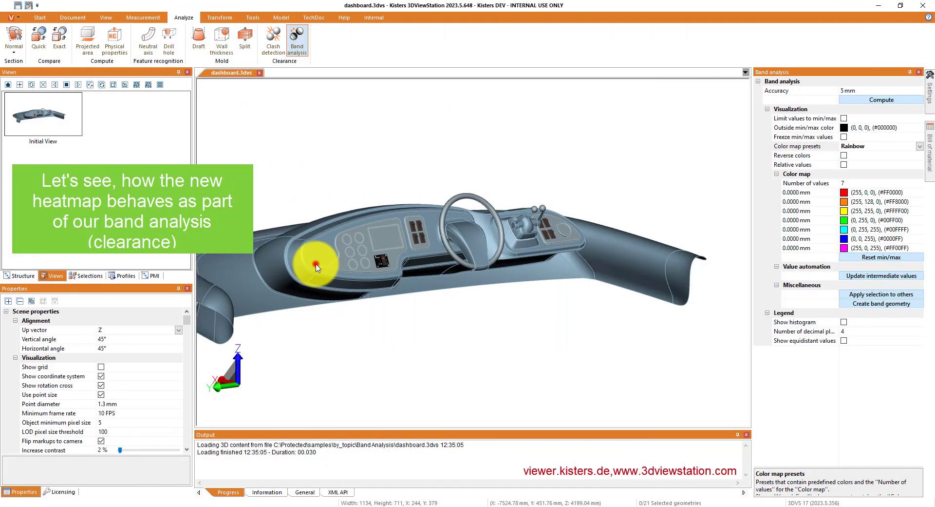
Step: Compute a band analysis between the dashboard and steering wheel, accepting the long-calculation warning
click(315, 263)
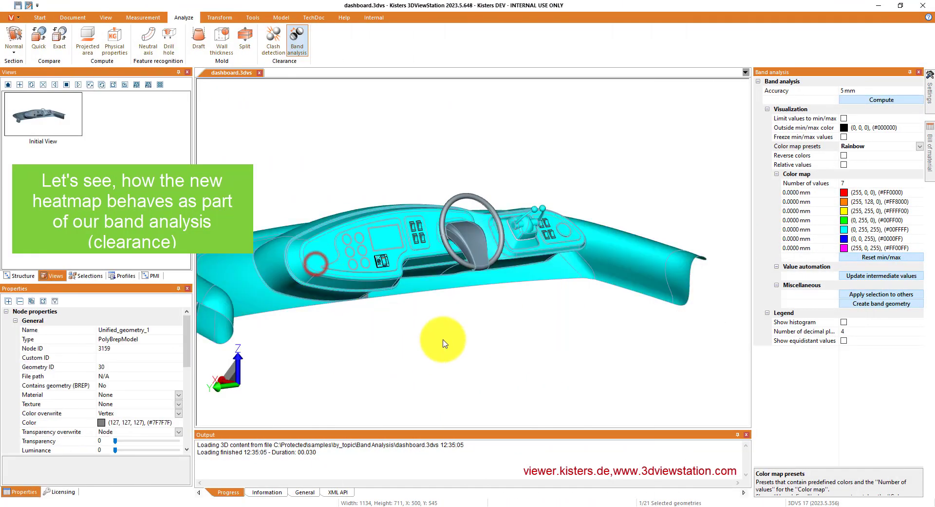
ctrl+click(456, 253)
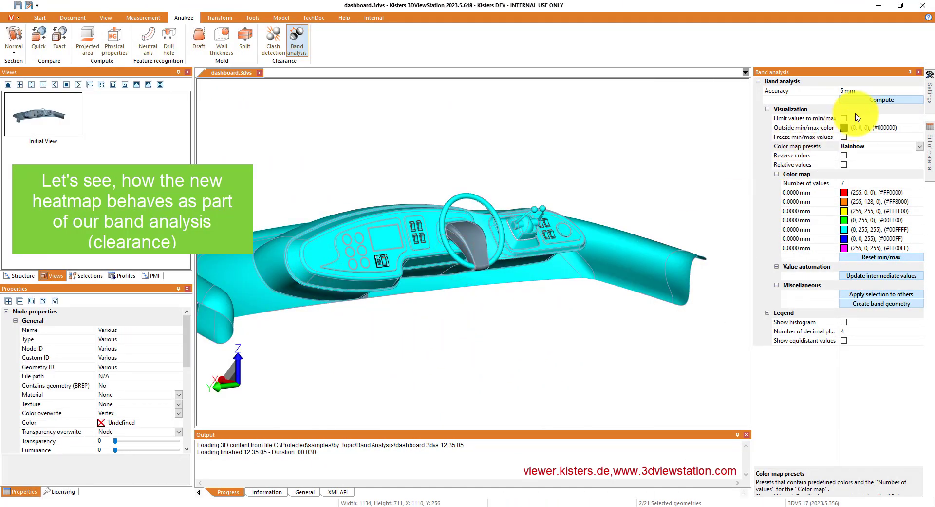
click(865, 99)
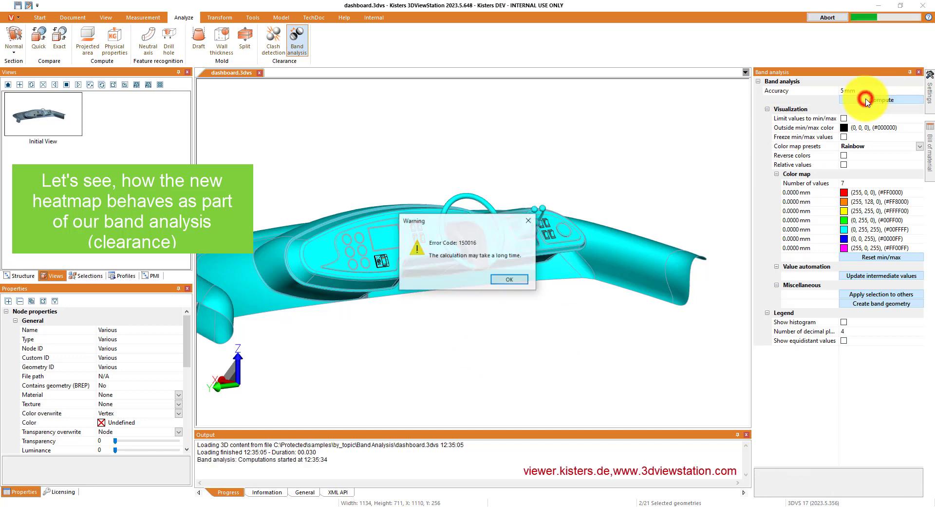
click(502, 280)
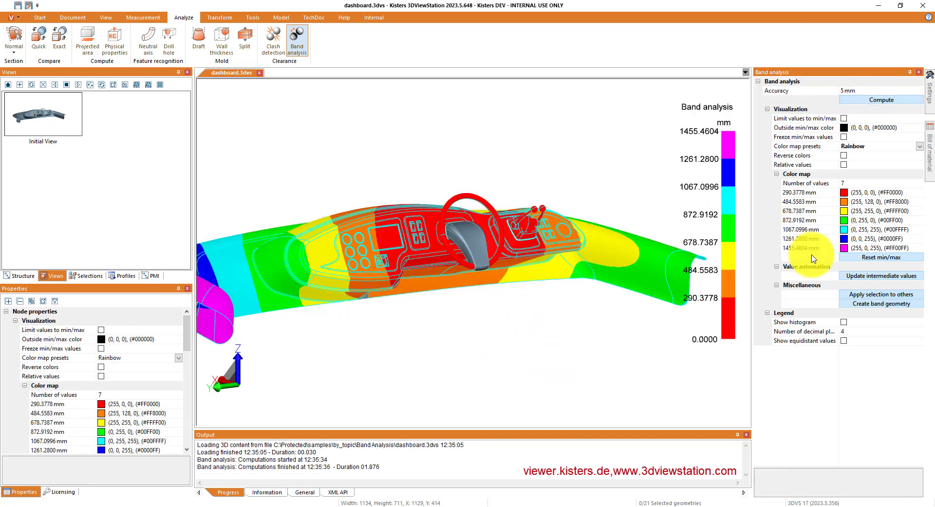
Step: Apply the CAT colour scheme with values running from 100 to 200 mm
click(921, 147)
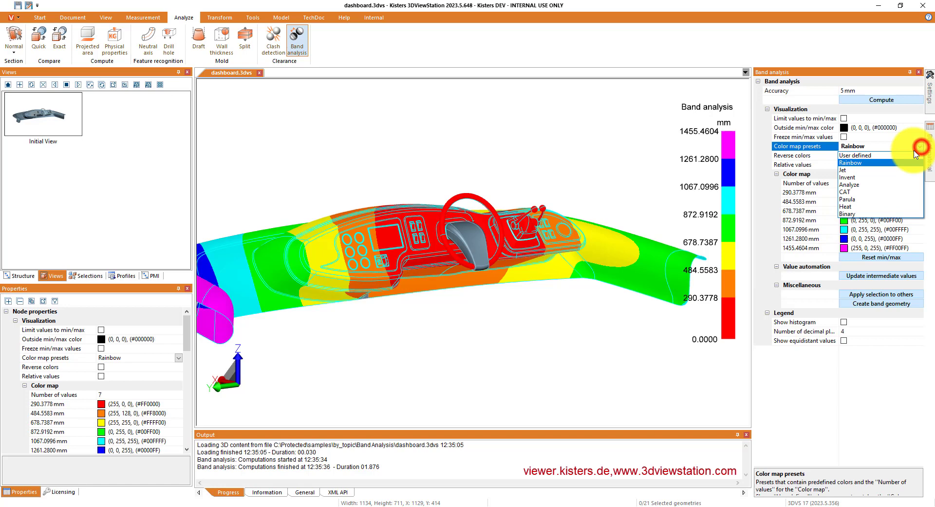
click(858, 191)
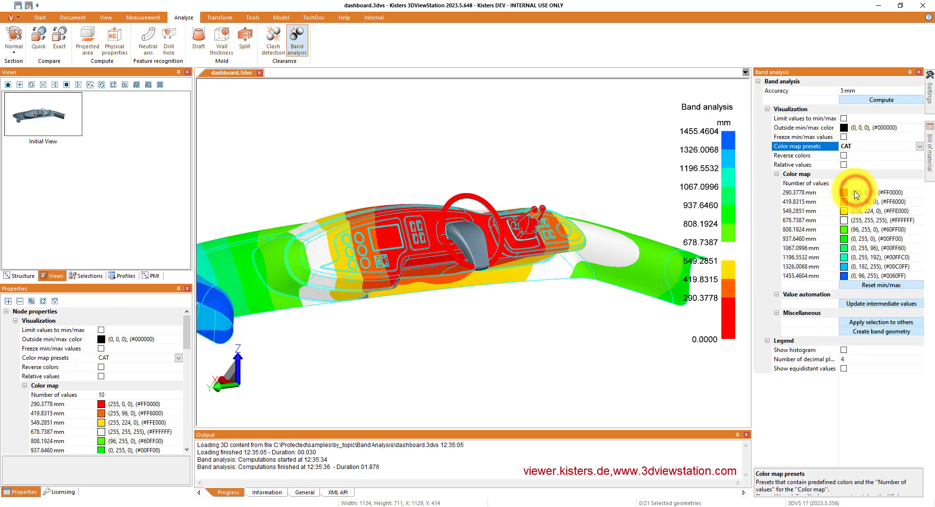
click(824, 194)
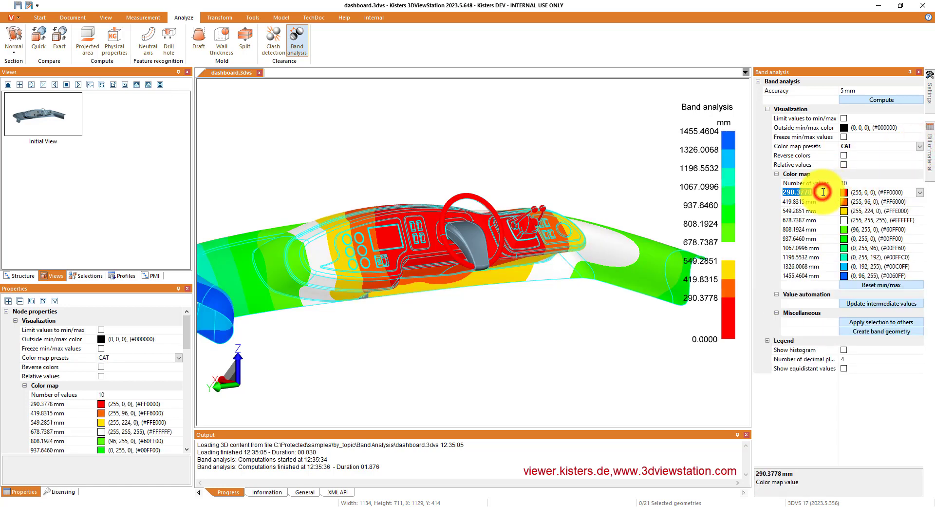
text(100)
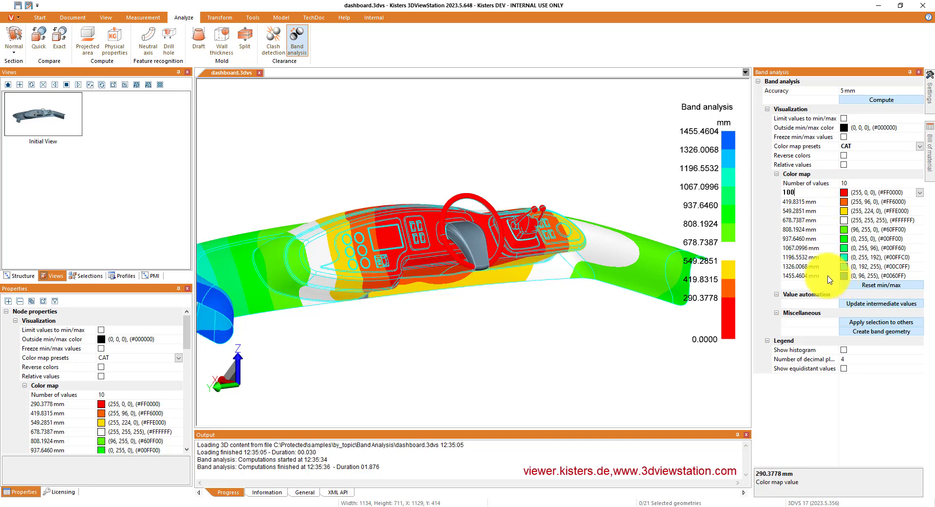
click(828, 276)
text(200)
key(Return)
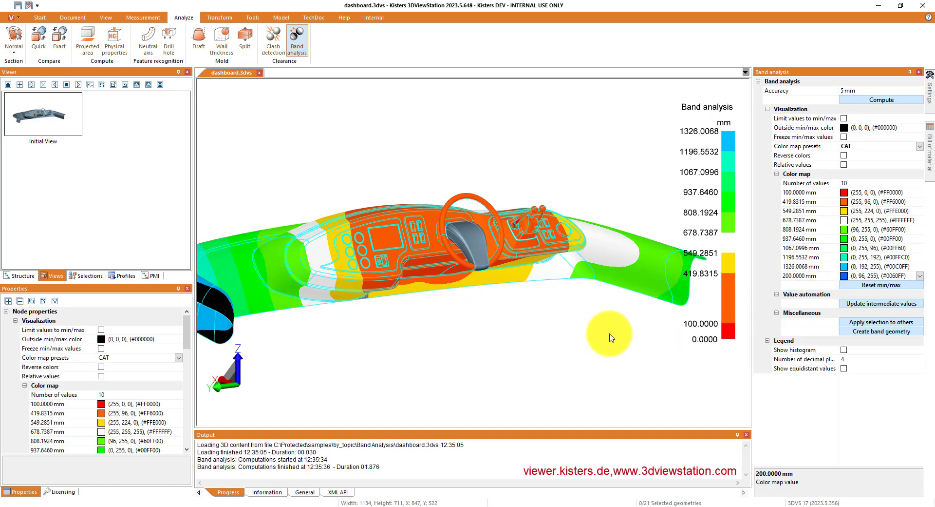
Step: Spread values evenly from 100 to 200 mm, limit to min/max, and try the Parula scheme
click(852, 304)
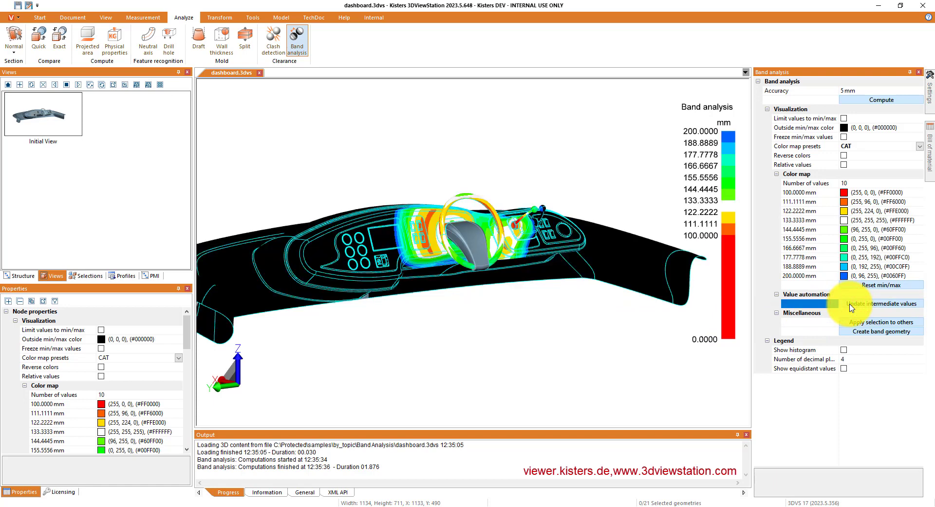
click(844, 119)
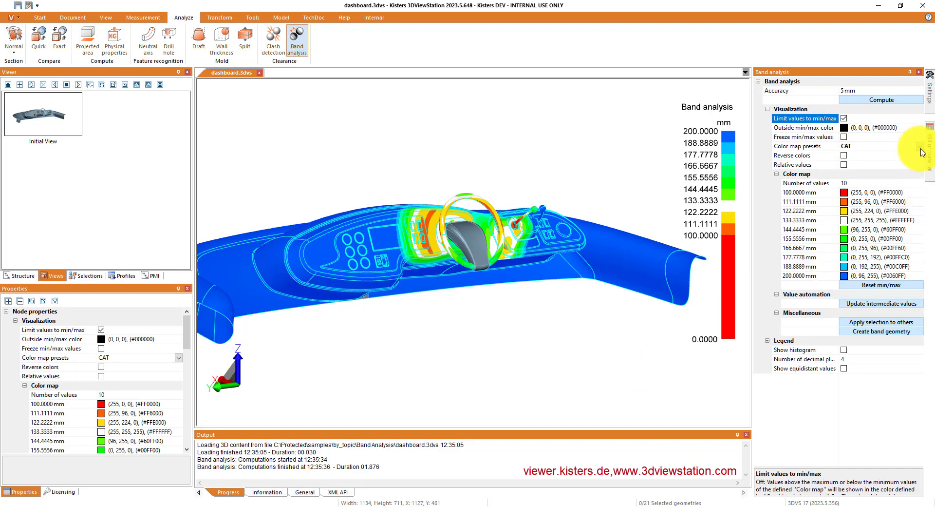
click(920, 147)
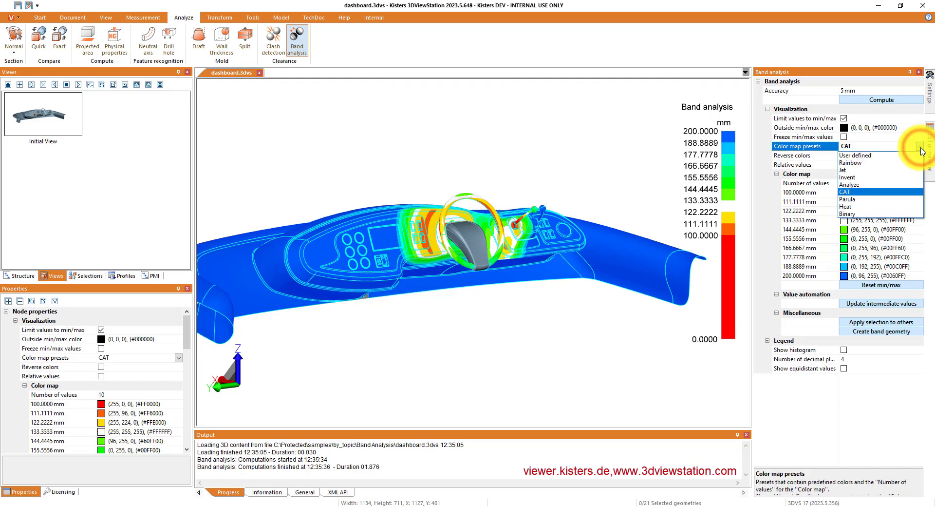
click(857, 199)
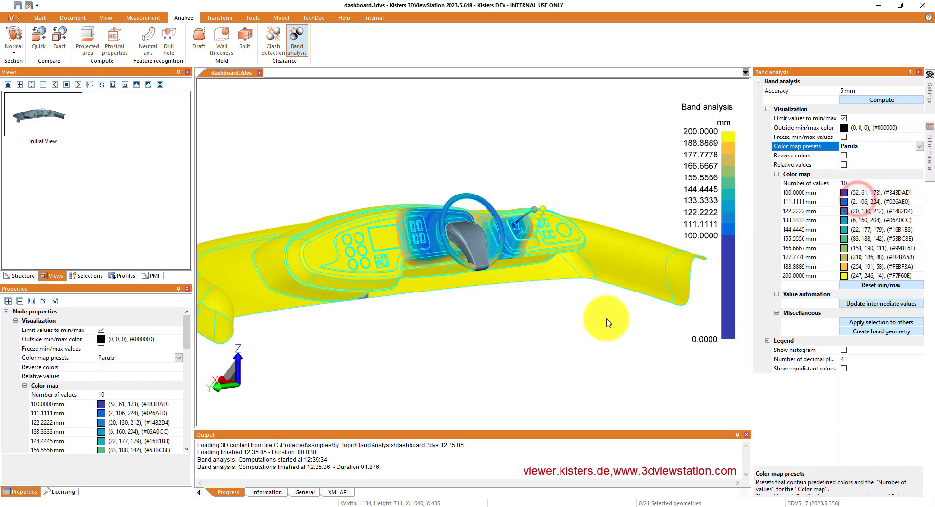
Step: Switch to the Jet colour scheme and rotate the view toward the steering wheel
scroll(499, 253, up, 4)
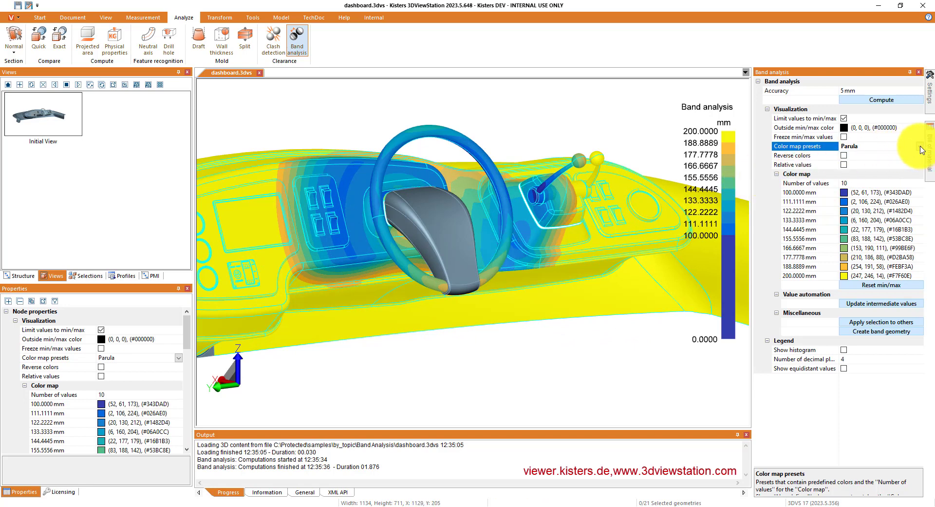
click(920, 147)
click(870, 171)
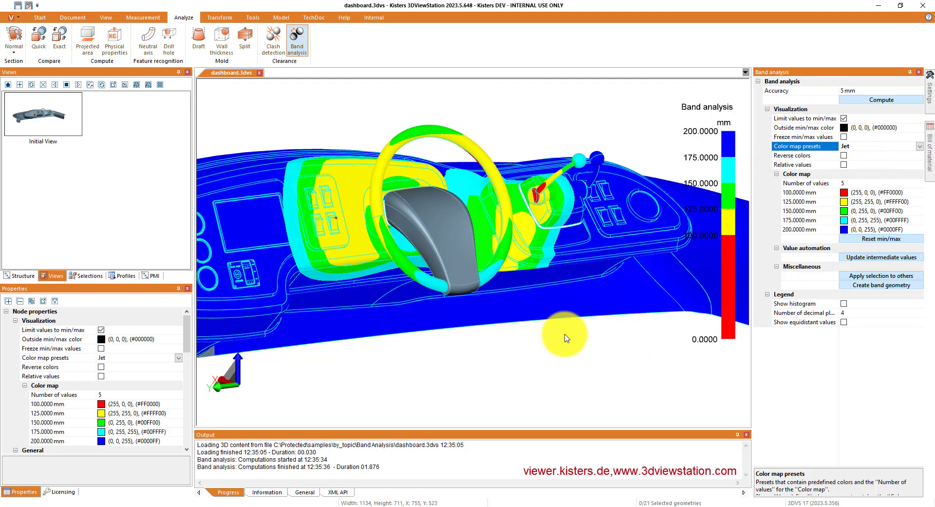
drag(568, 272, 433, 180)
click(590, 307)
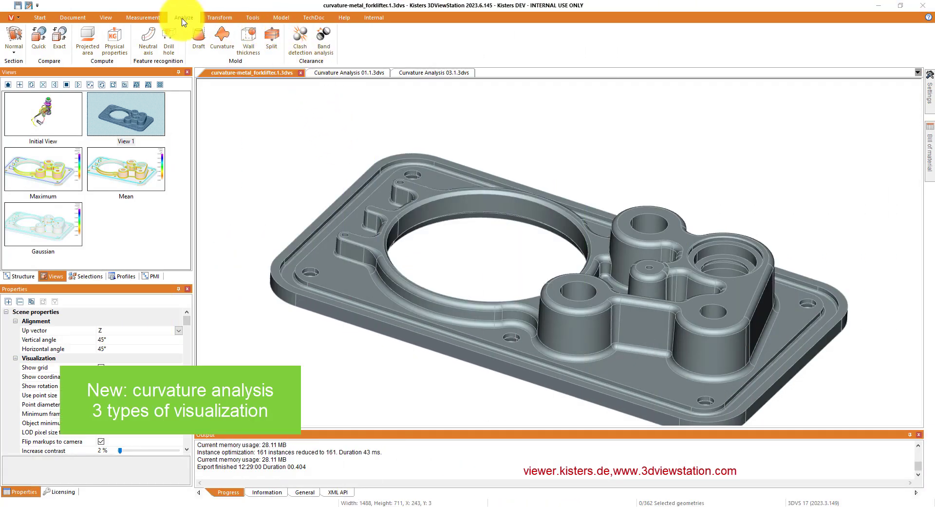
Step: Run a Gaussian curvature analysis on the plate, producing a Rainbow heatmap from 0 to 0.3888
click(218, 41)
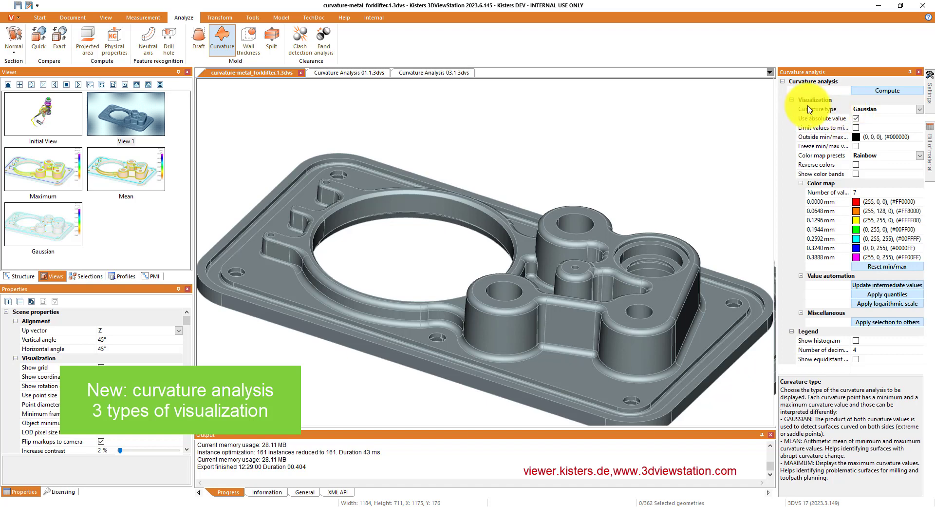
click(828, 109)
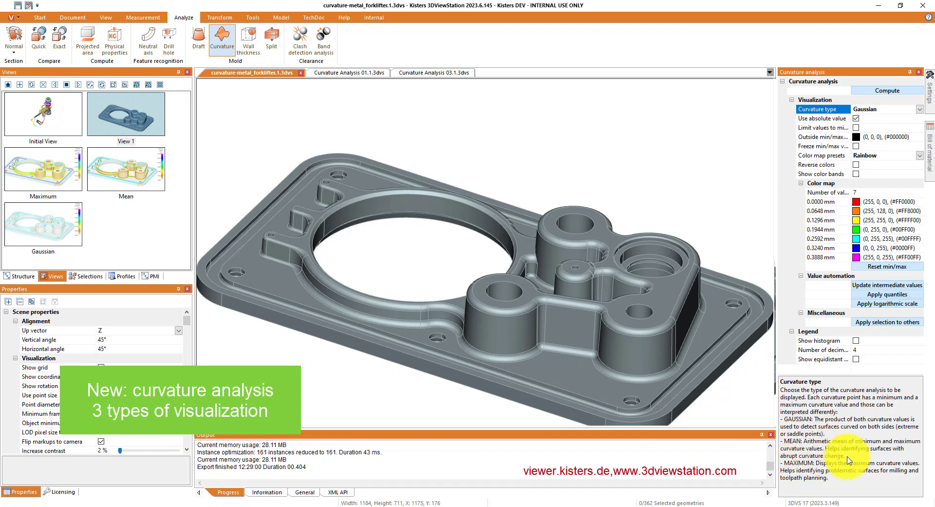
click(877, 90)
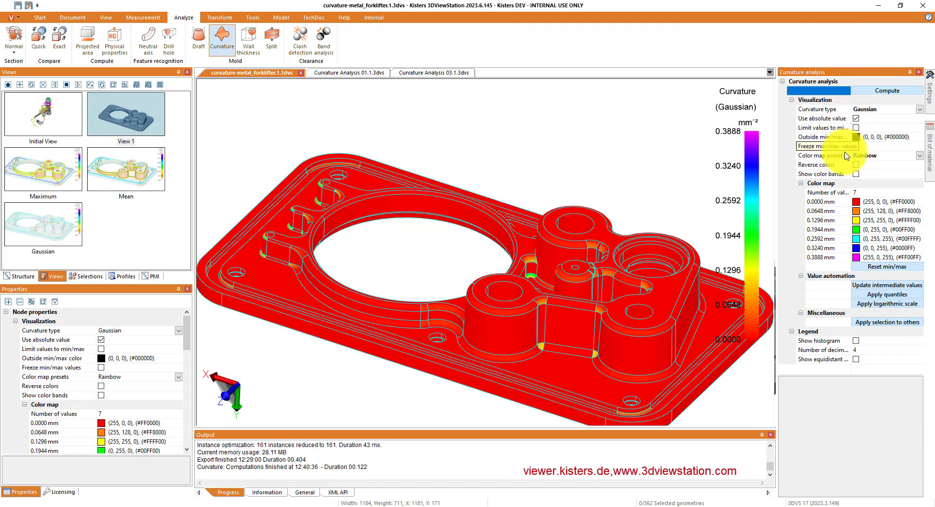
Step: Show zero Gaussian curvature (0.0000) in white on the plate
click(913, 203)
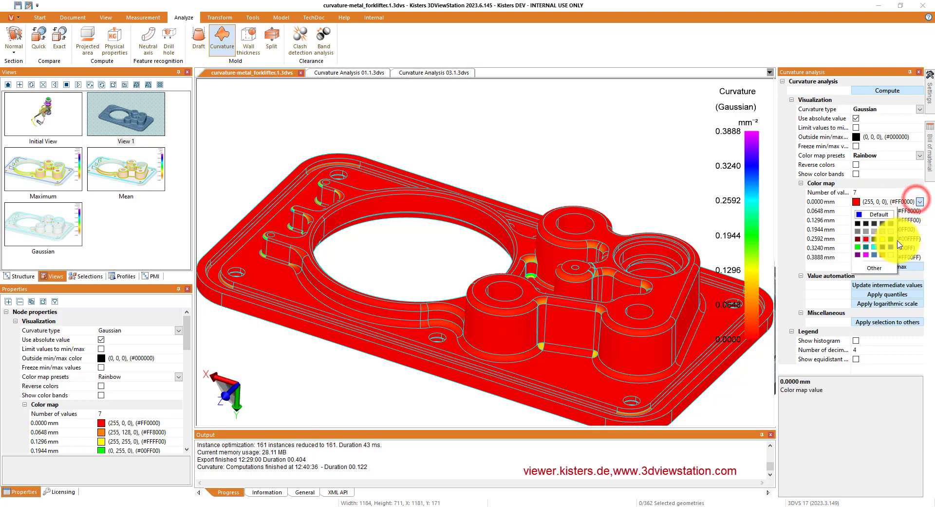
click(889, 255)
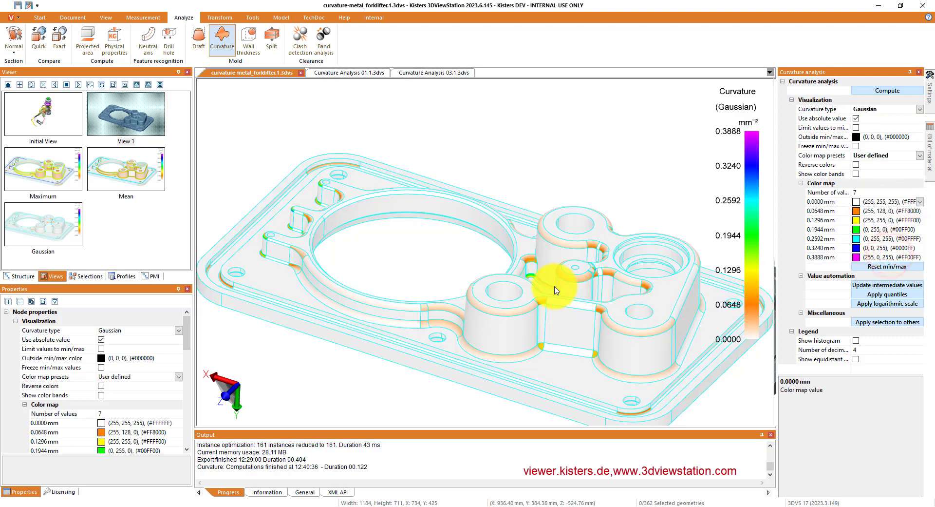
mouse_move(557, 291)
mouse_down()
mouse_move(553, 313)
mouse_move(547, 287)
mouse_move(554, 290)
mouse_up()
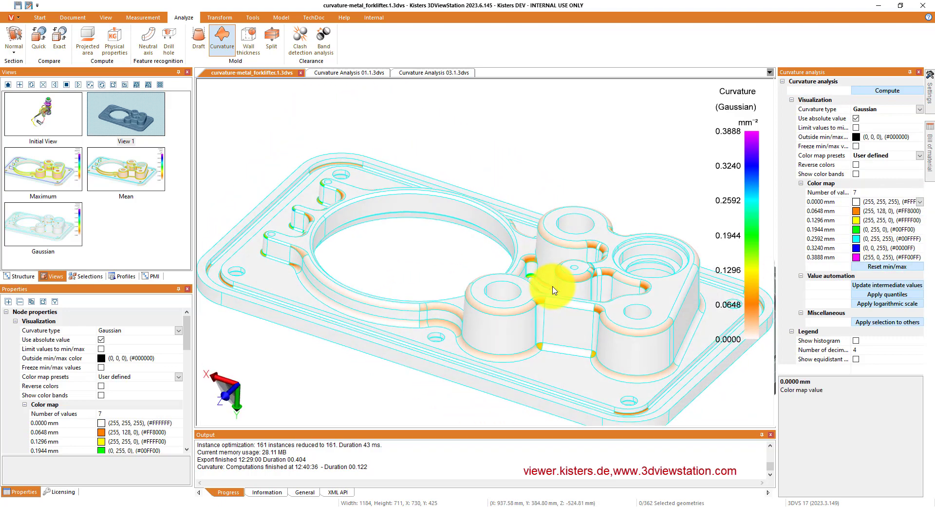
scroll(558, 291, down, 2)
scroll(558, 290, up, 2)
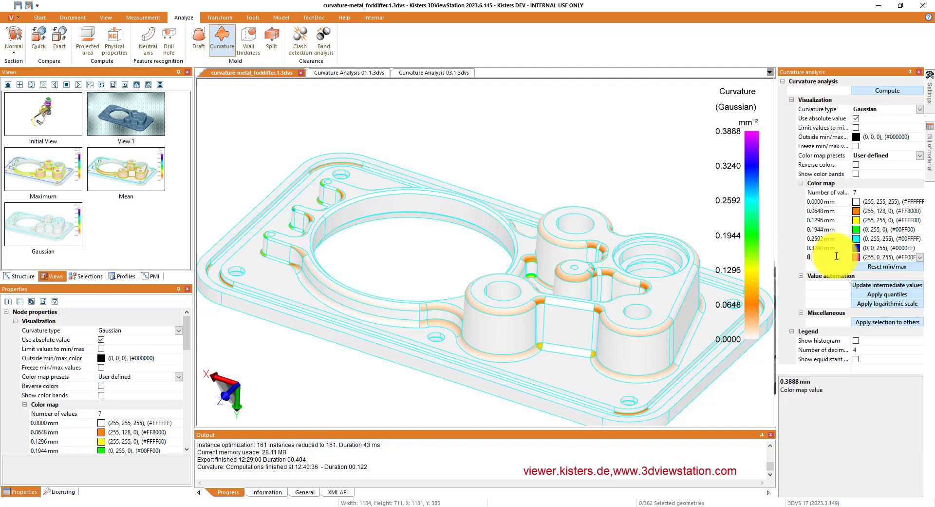
Step: Cap the legend at 0.1000 in even steps and clamp out-of-range values to the end colours
text(1)
key(Return)
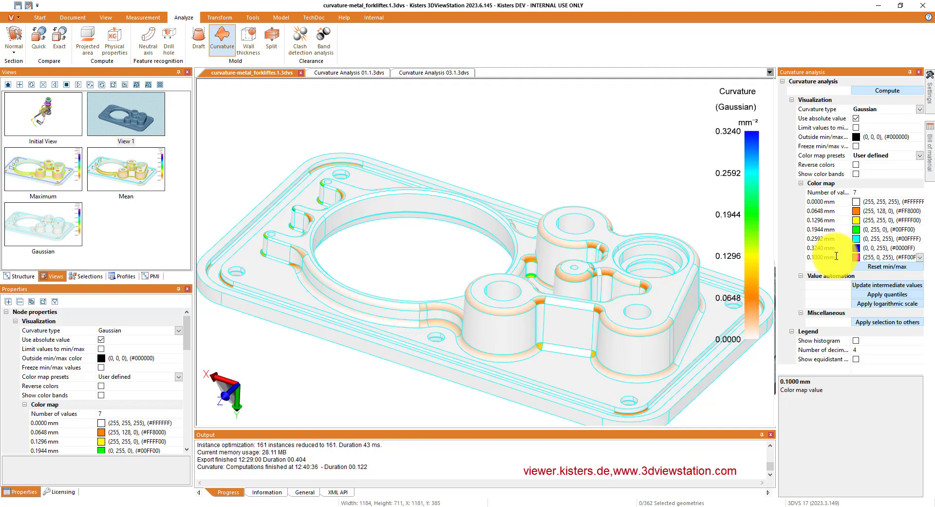
click(870, 286)
drag(568, 293, 591, 313)
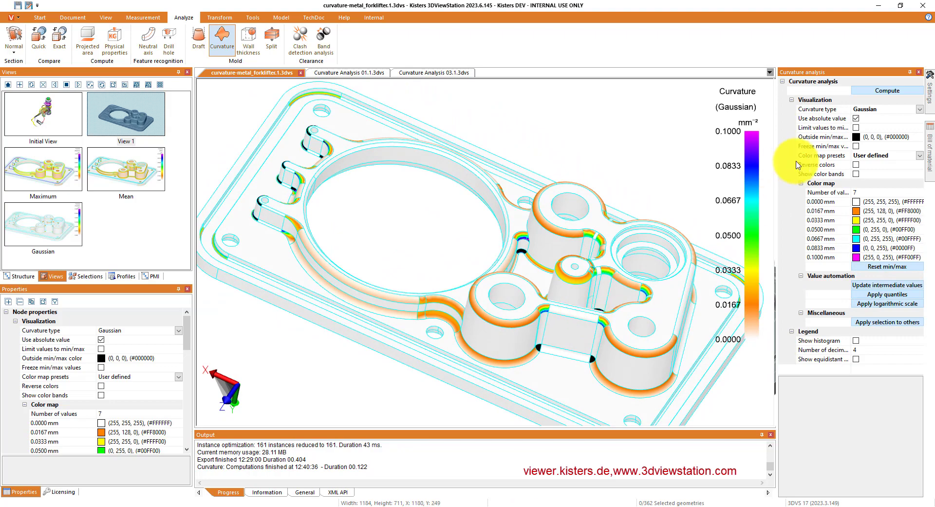
click(856, 128)
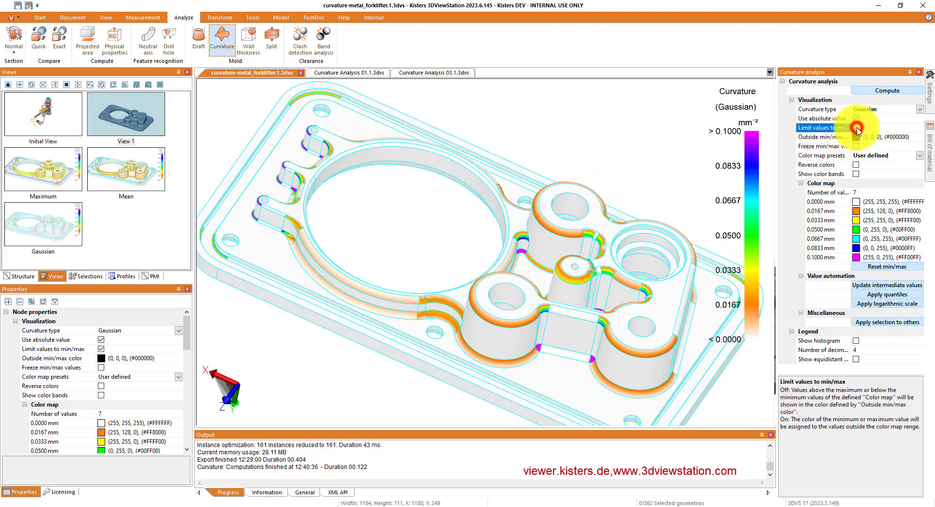
drag(539, 258, 510, 211)
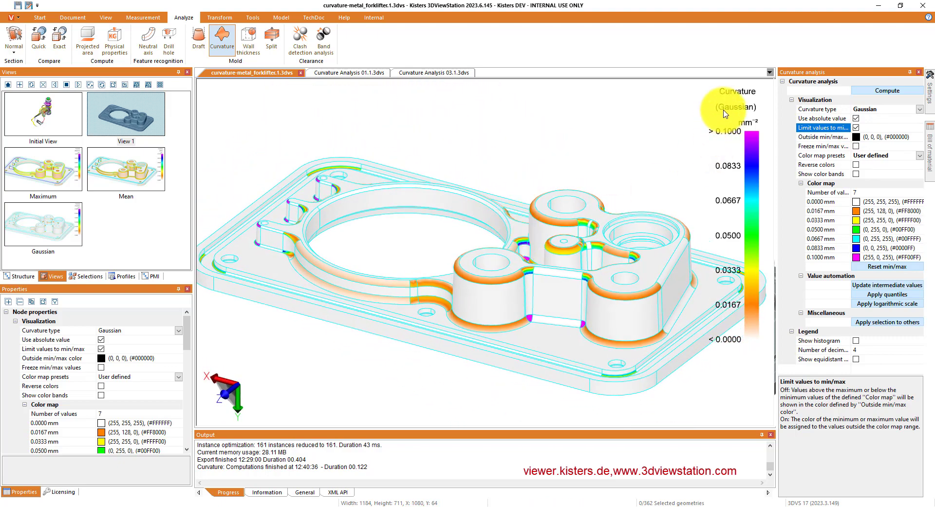
Step: Switch the heatmap to mean curvature and add a histogram to the legend
click(920, 109)
click(903, 125)
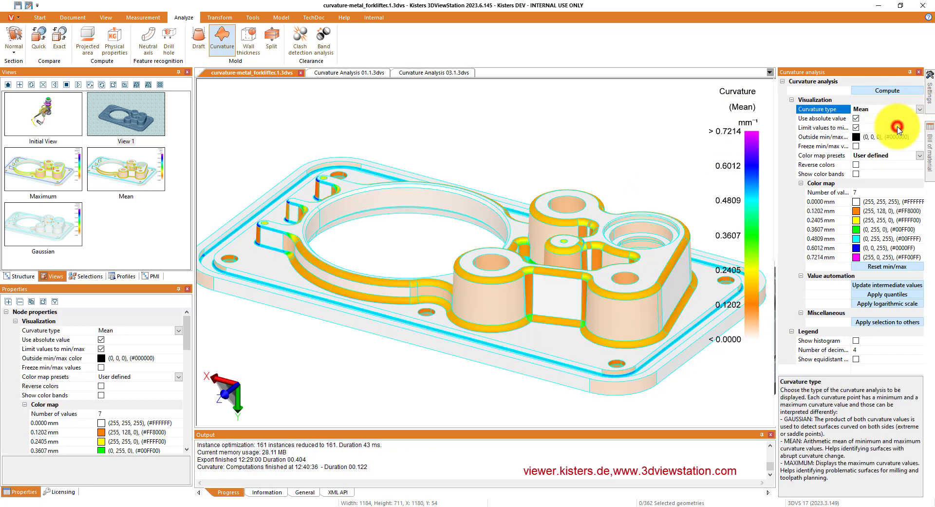
click(856, 341)
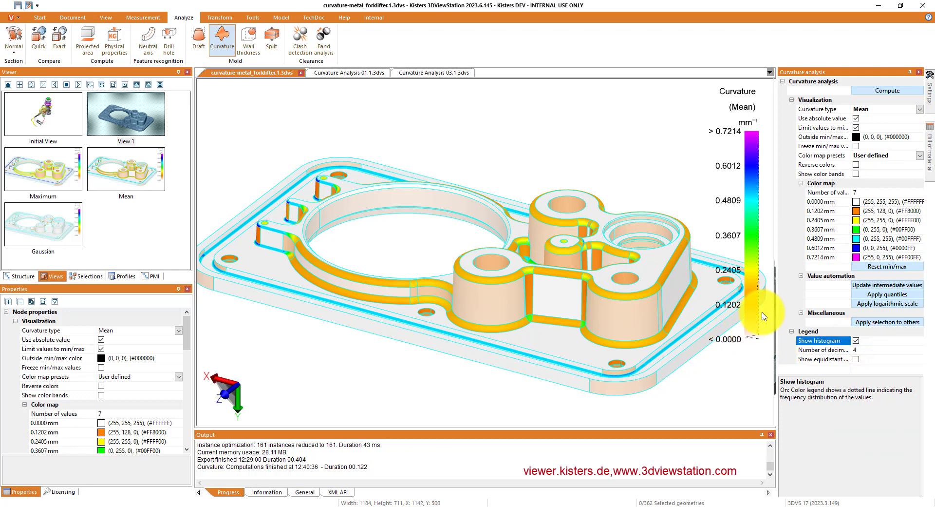
Step: Cap mean curvature at 0.1000 in even steps, then switch to maximum curvature
click(833, 257)
text(0)
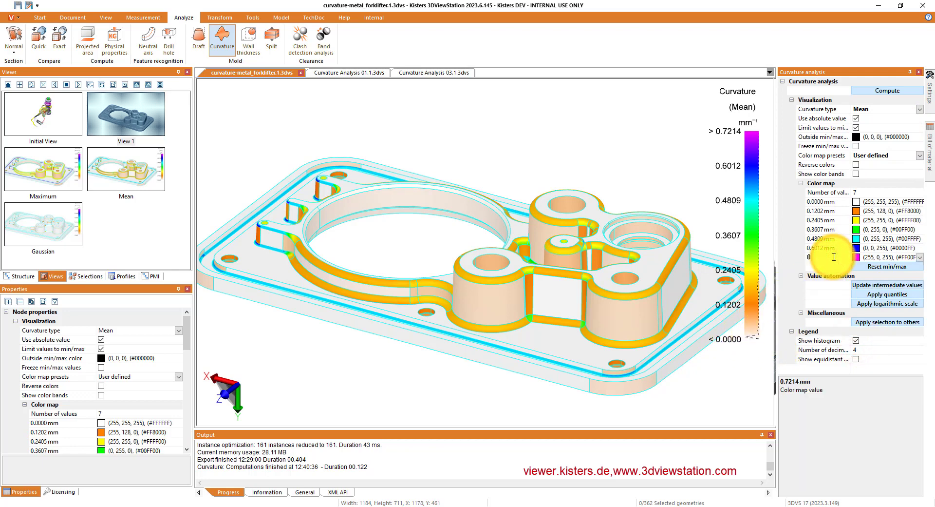
text(.1)
key(Return)
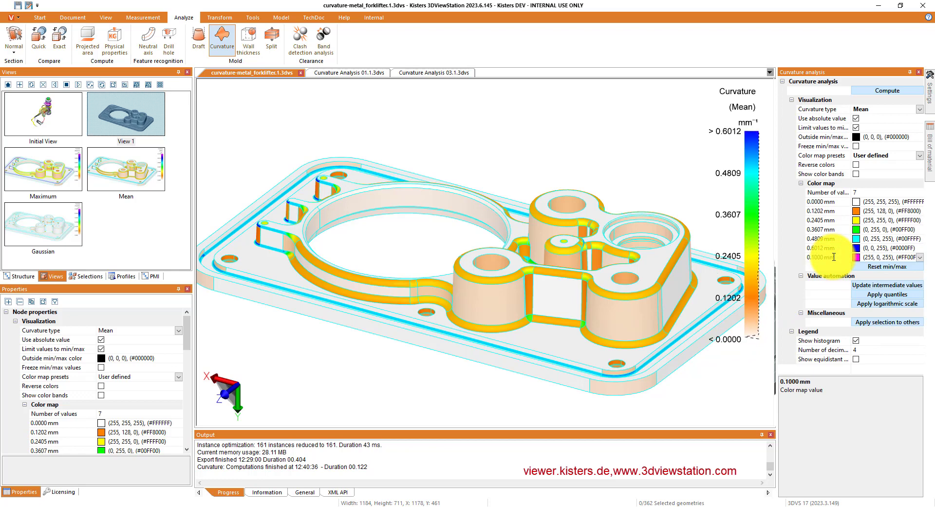
click(878, 287)
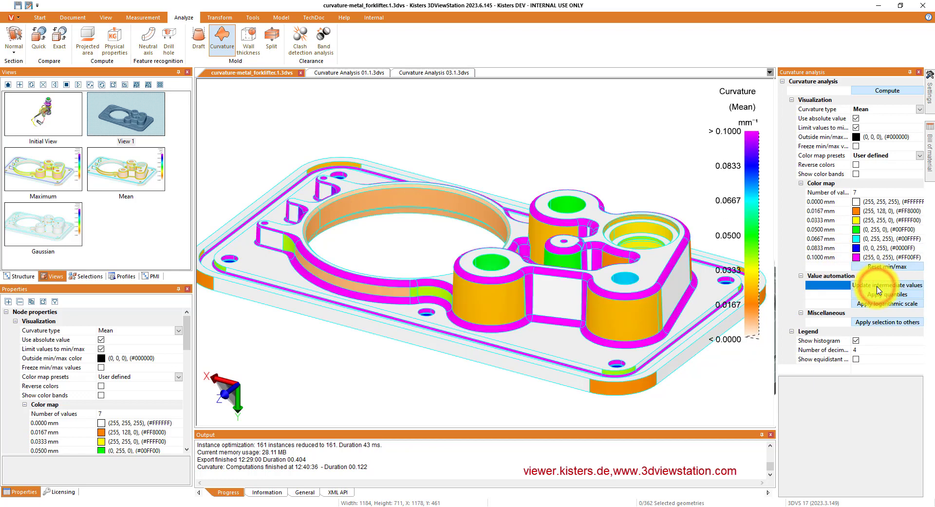
mouse_move(586, 320)
mouse_down()
mouse_move(618, 339)
mouse_move(595, 325)
mouse_up()
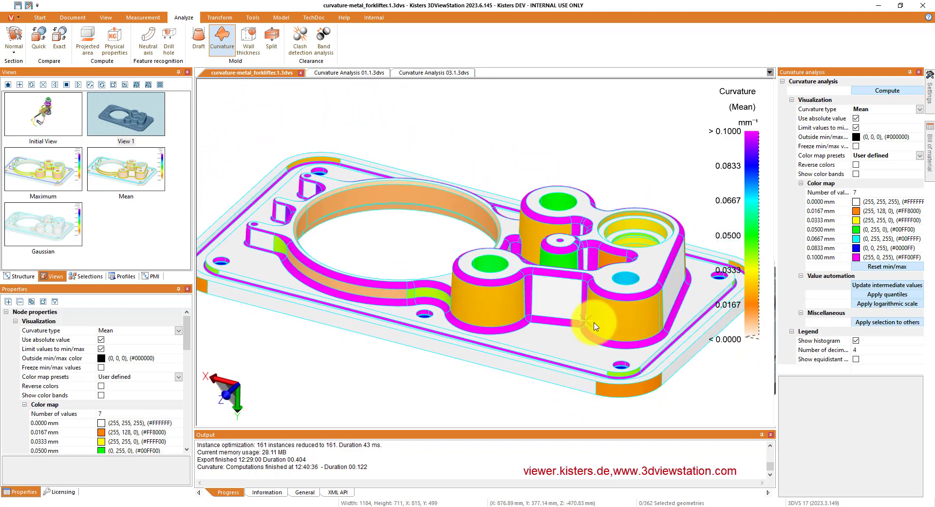
click(919, 110)
click(893, 134)
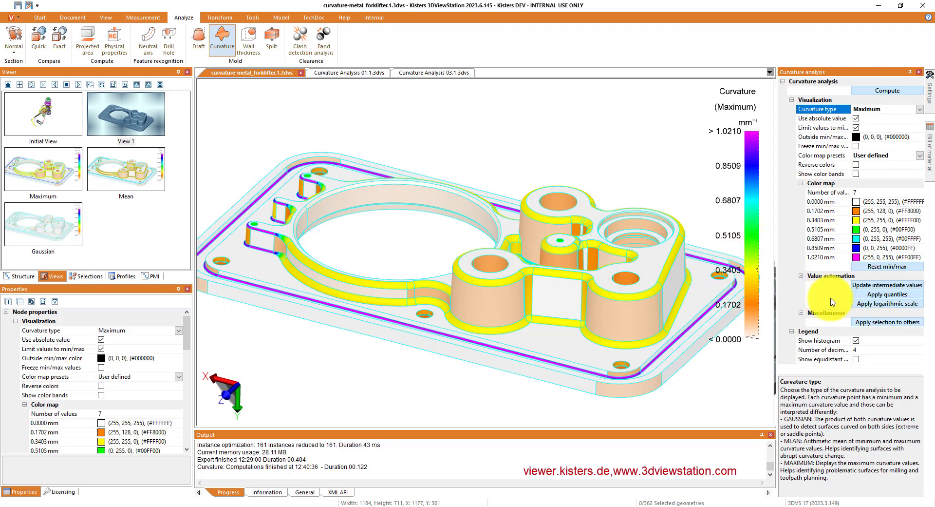
Step: Lower the plate's maximum-curvature top value from 1.0210 to 0.4000 with evenly respaced intermediate values
click(823, 257)
text(0)
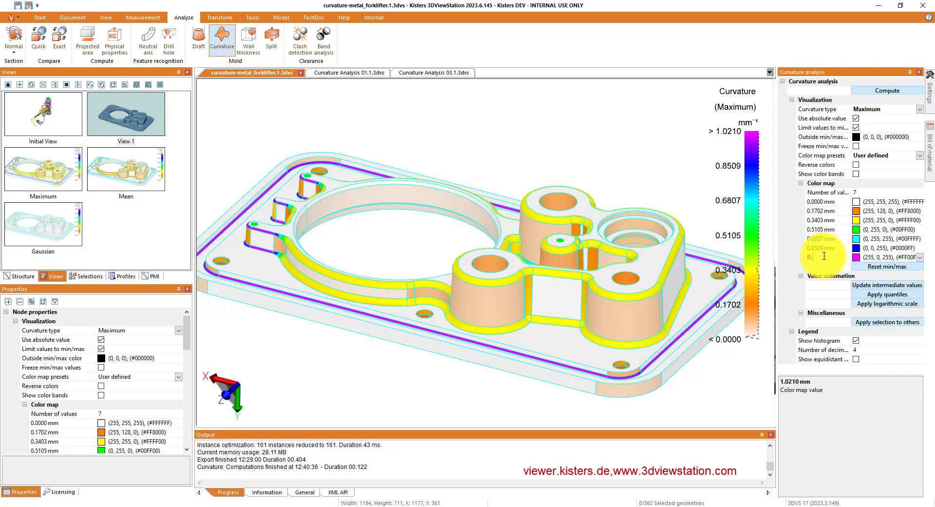
text(.4)
key(Return)
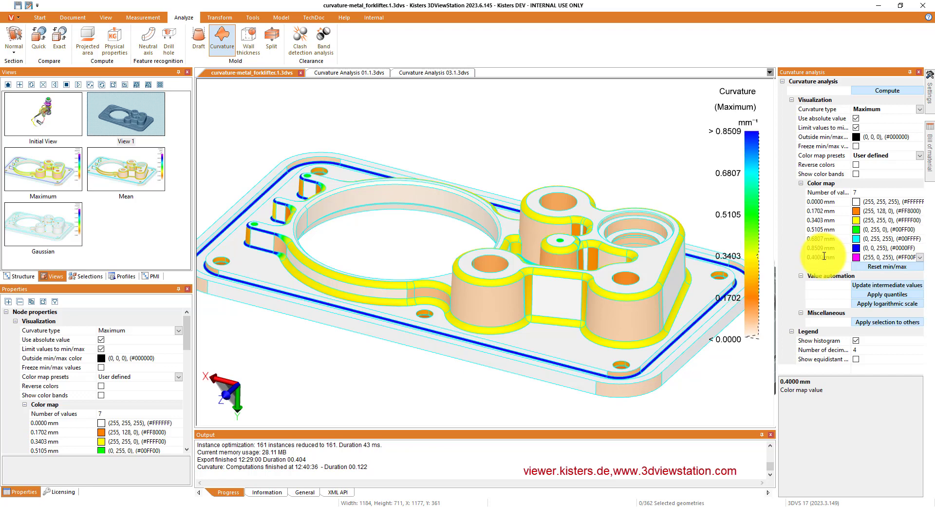
click(866, 286)
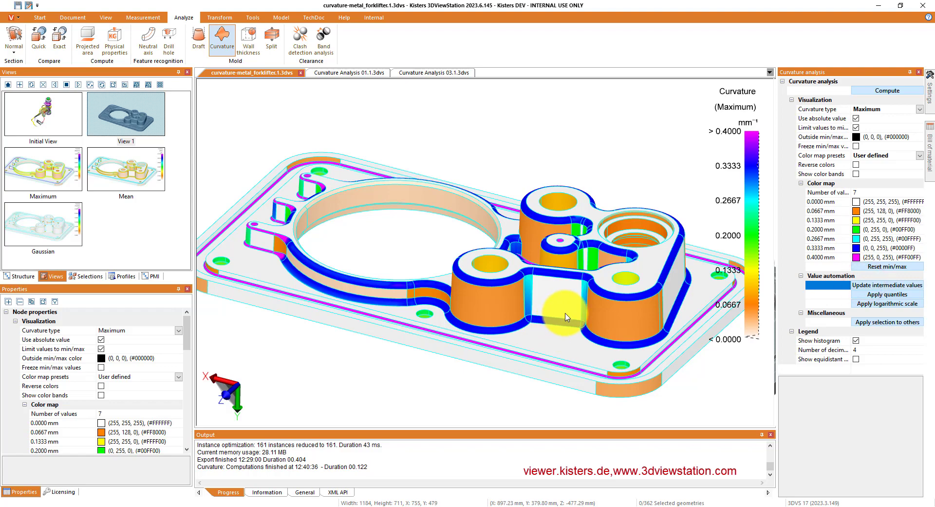
mouse_move(564, 311)
mouse_down()
mouse_move(573, 352)
mouse_move(576, 314)
mouse_up()
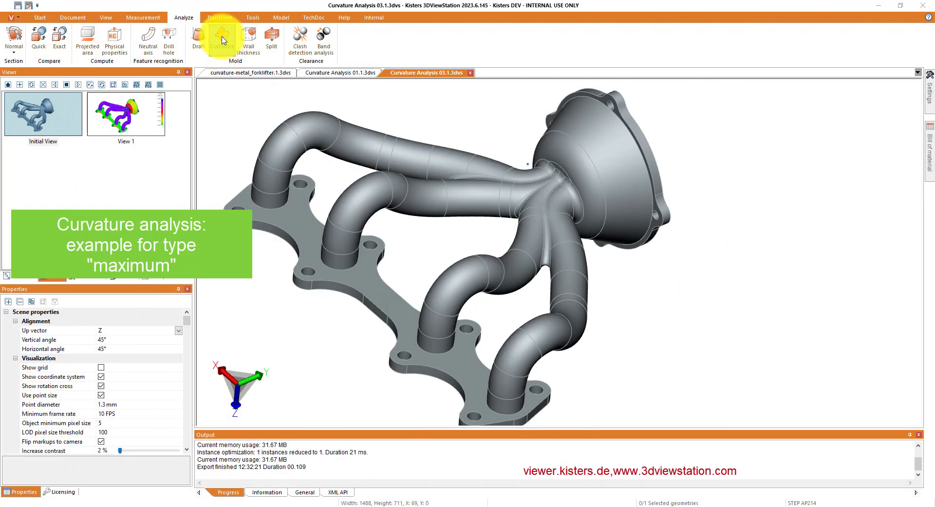
Step: Compute maximum curvature on the manifold (0–0.8094) as a smooth gradient with a legend histogram
click(222, 39)
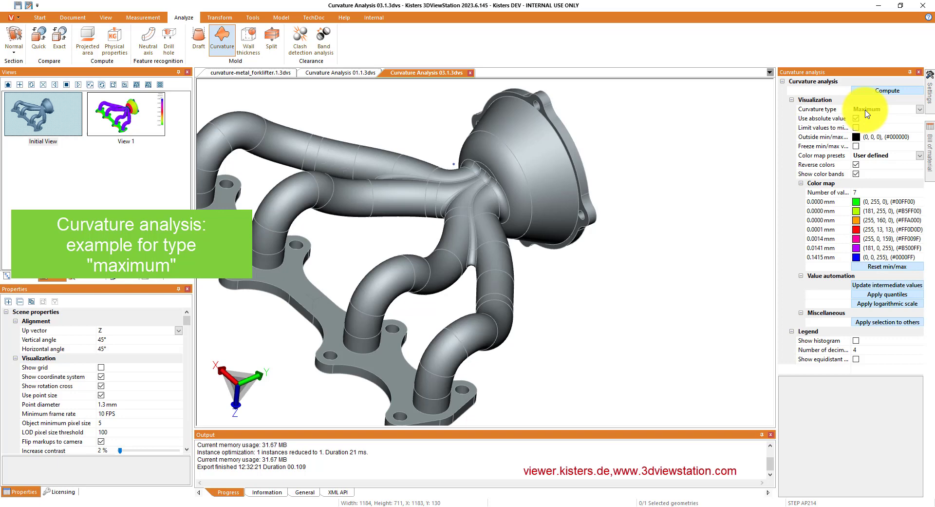
click(876, 92)
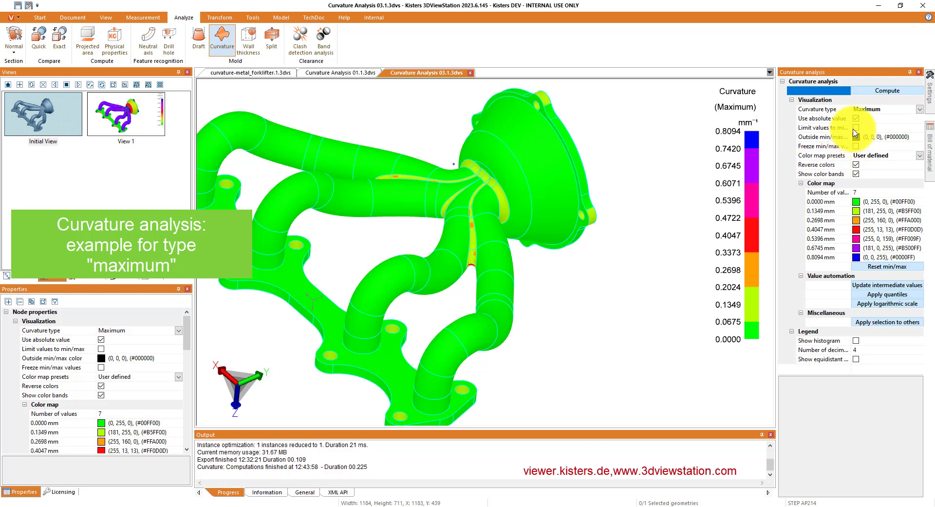
click(855, 174)
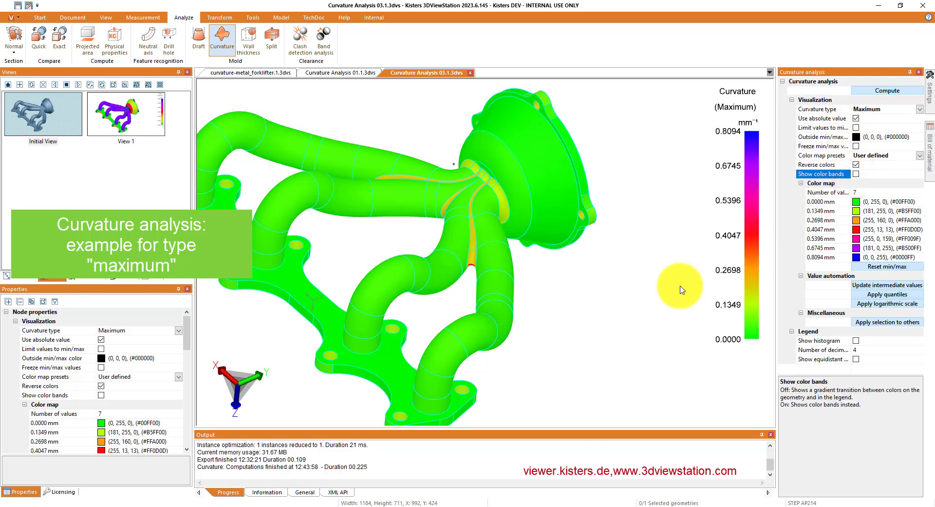
click(856, 340)
drag(856, 374, 835, 434)
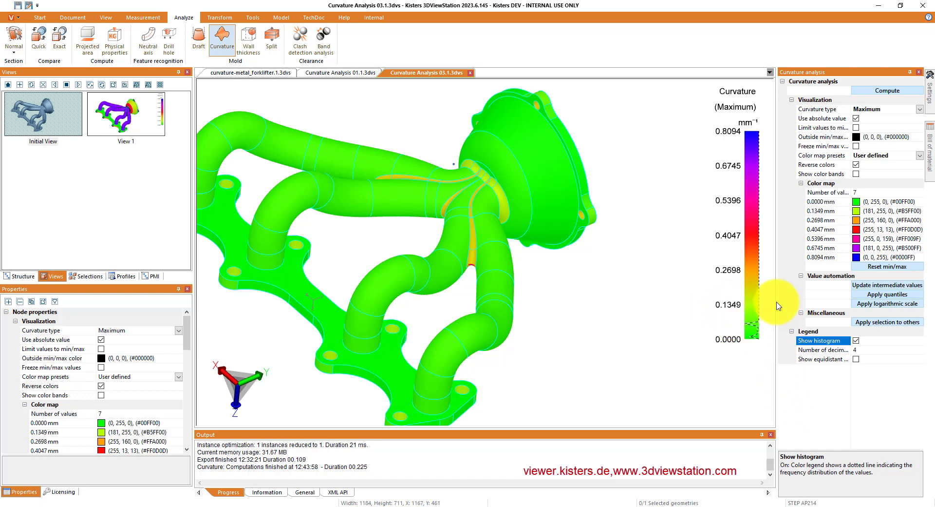
Step: Lower the manifold's top colour value from 0.8094 to 0.1000 and respace the intermediate values
click(824, 255)
text(0.1)
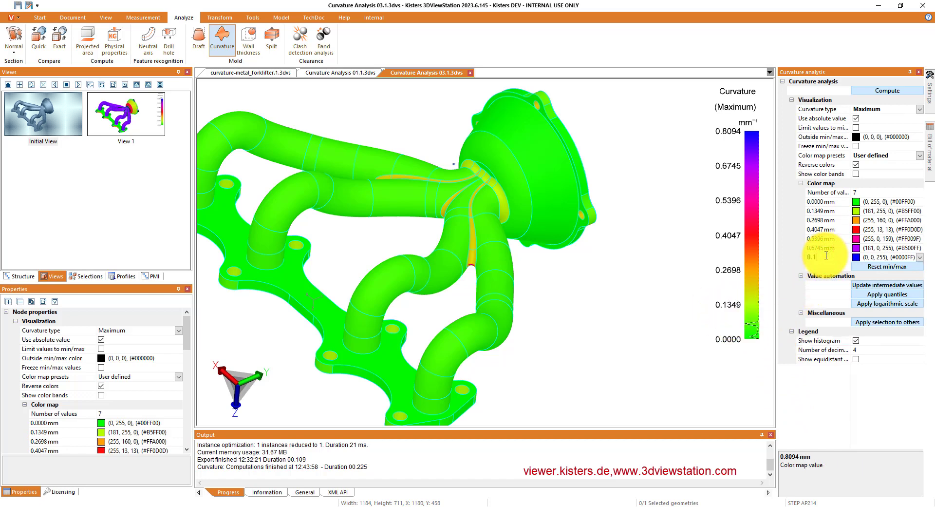
key(Return)
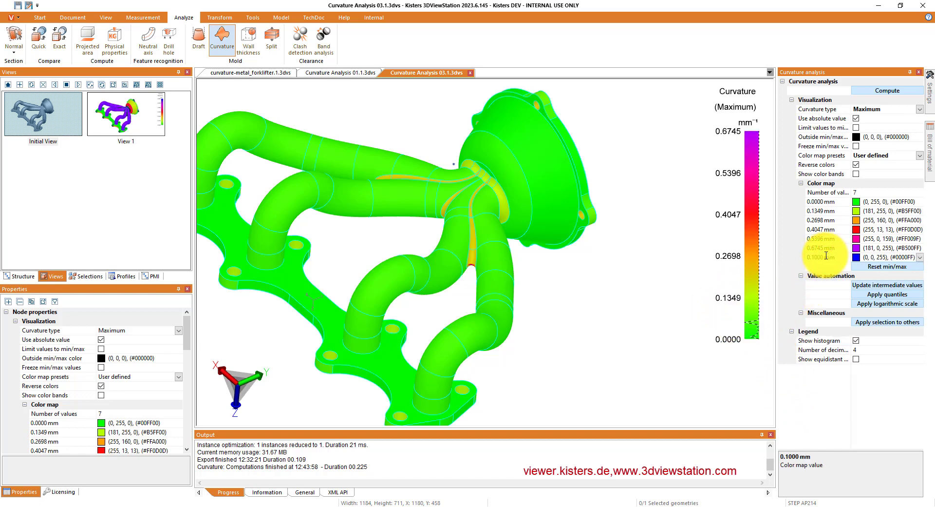
click(868, 287)
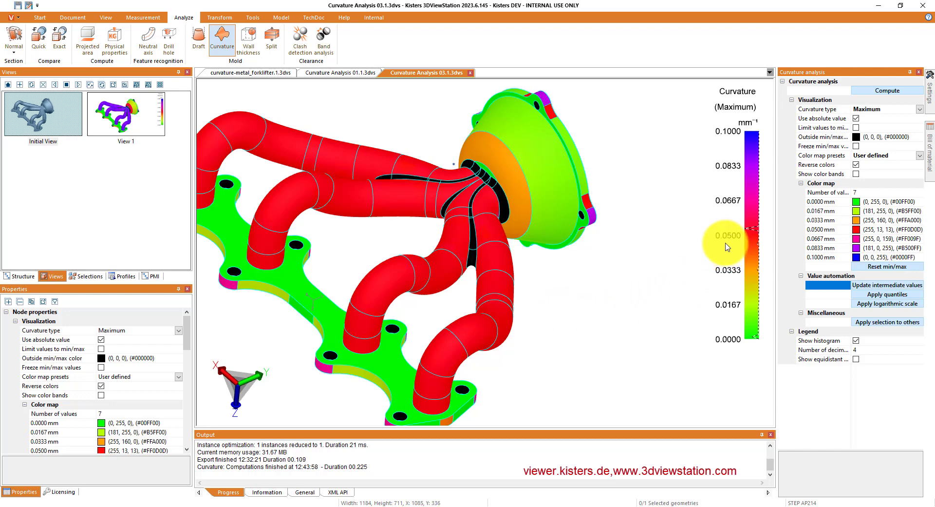
Step: Tighten the top colour value further to 0.06 with evenly respaced intermediate values
click(816, 256)
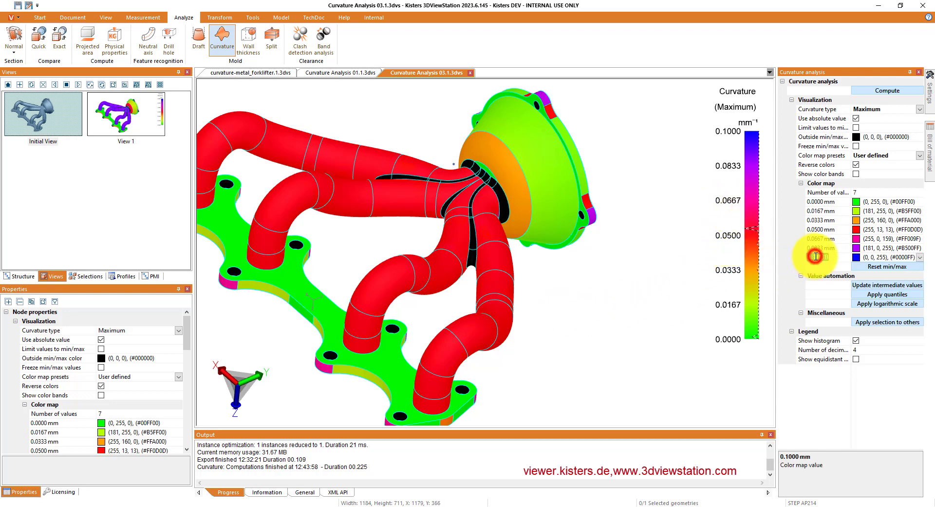
text(0.06)
key(Return)
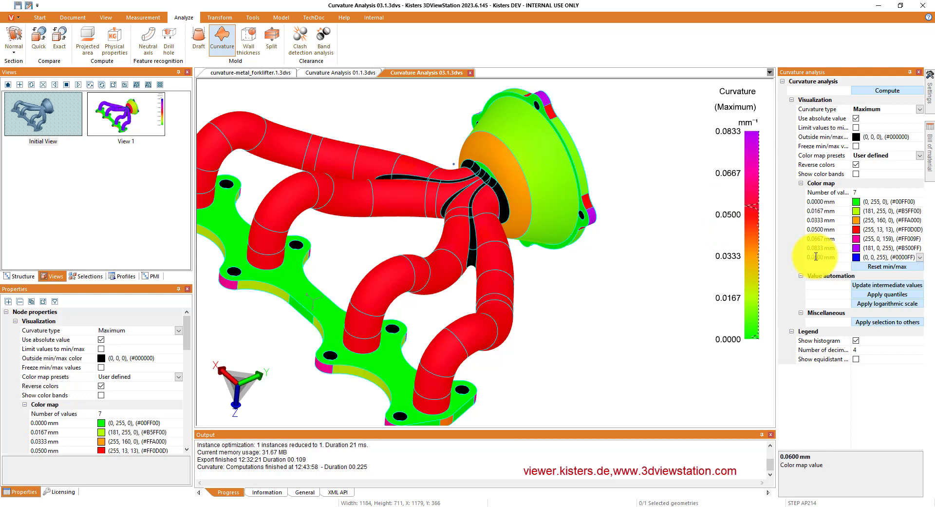
click(865, 285)
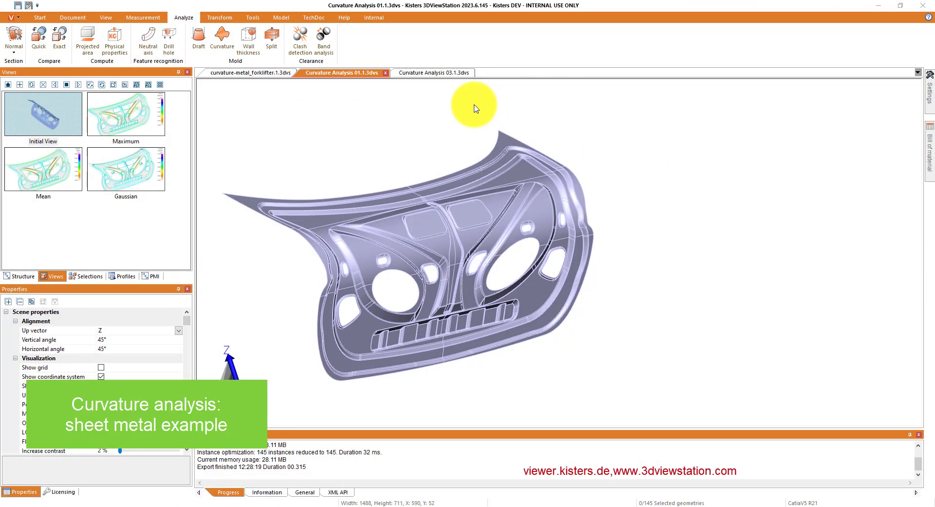
Step: Compute maximum curvature on the sheet-metal part (0–4.0190) with a histogram on the legend
click(218, 35)
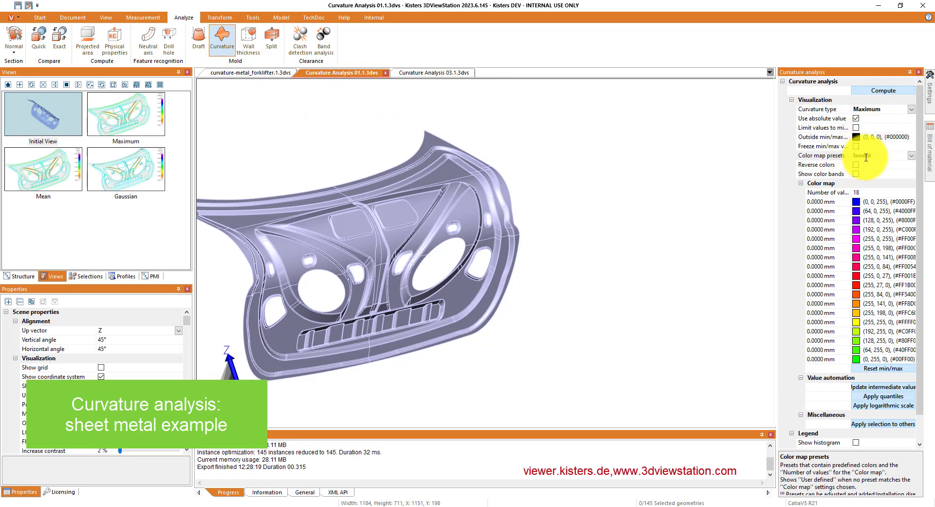
click(877, 90)
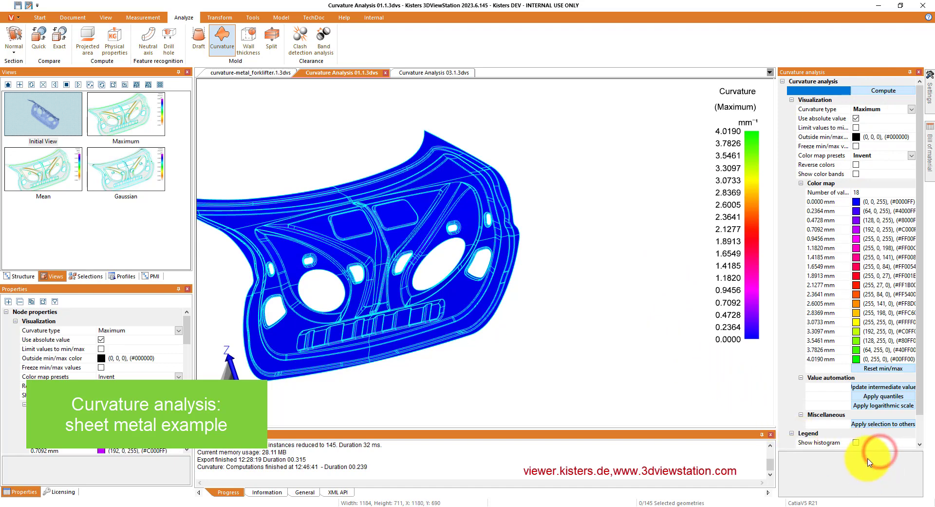
click(855, 442)
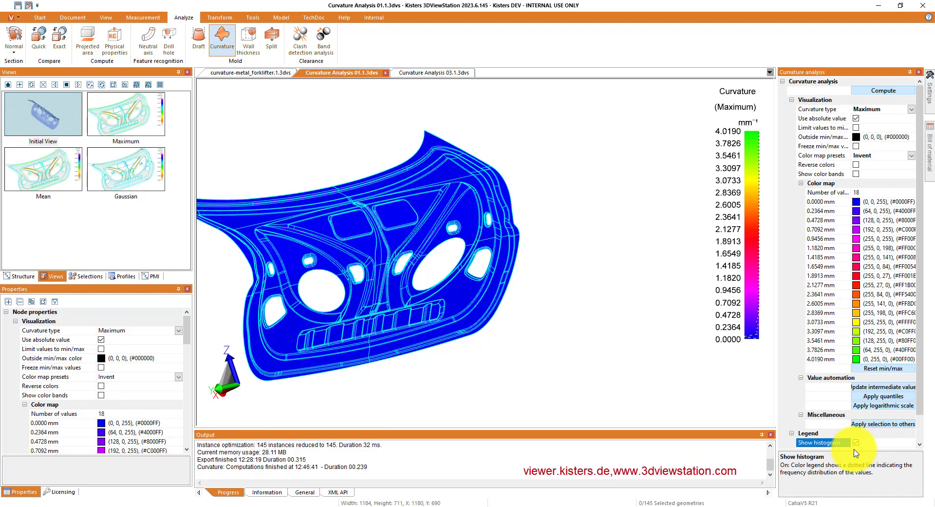
drag(854, 449, 854, 467)
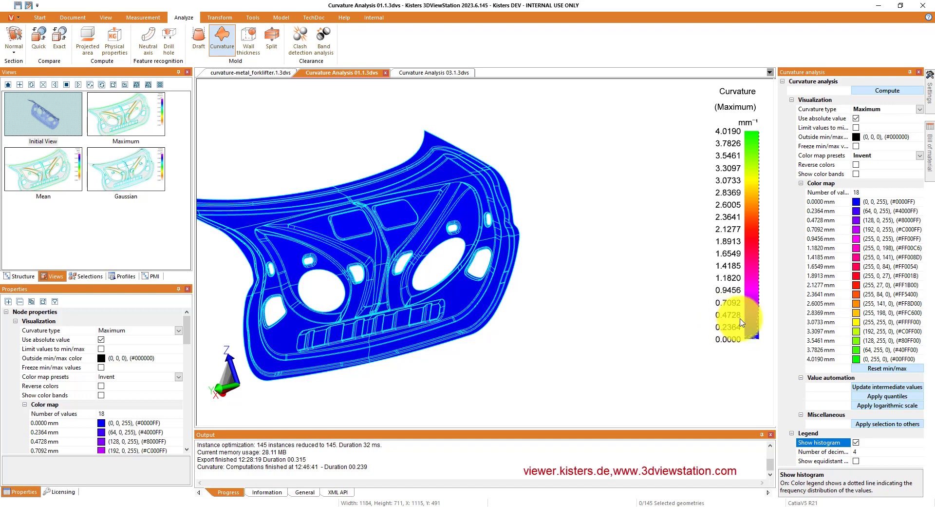
Step: Lower the top colour-map value from 4.0190 to 0.4 and respace the intermediate values
click(823, 359)
text(0.)
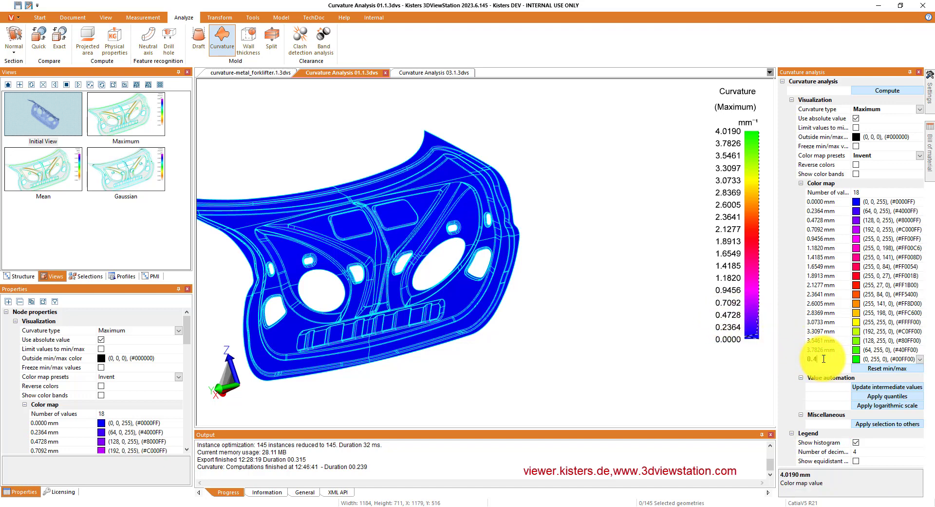
text(4)
key(Return)
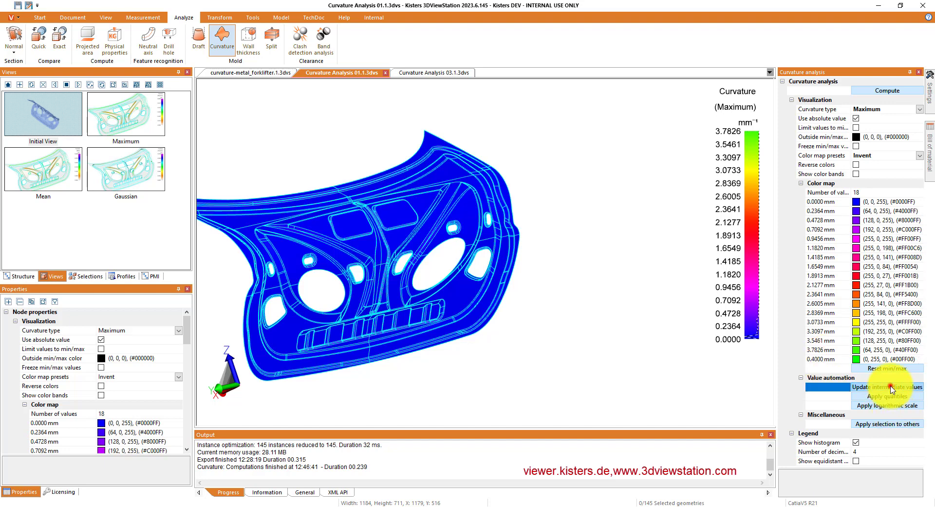
click(890, 387)
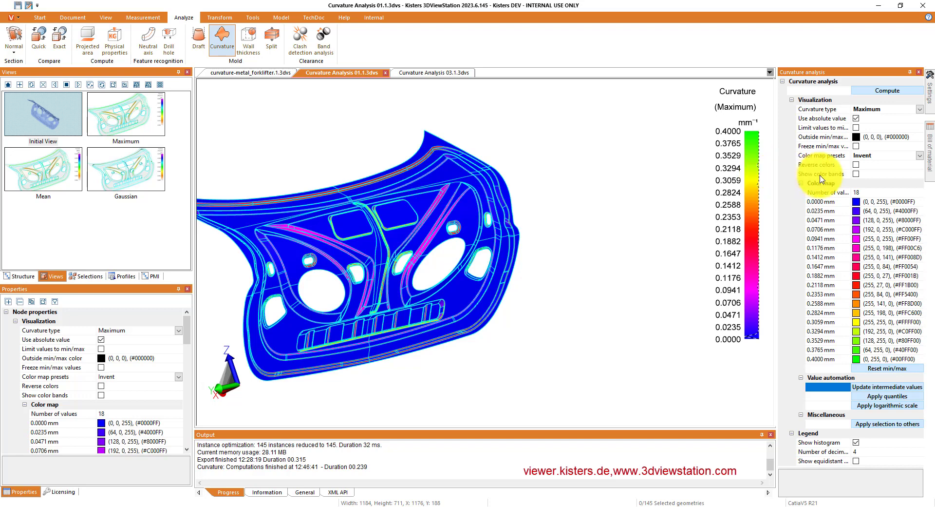
Step: Use 7 colour steps spaced evenly across 0–0.4
click(872, 192)
text(7)
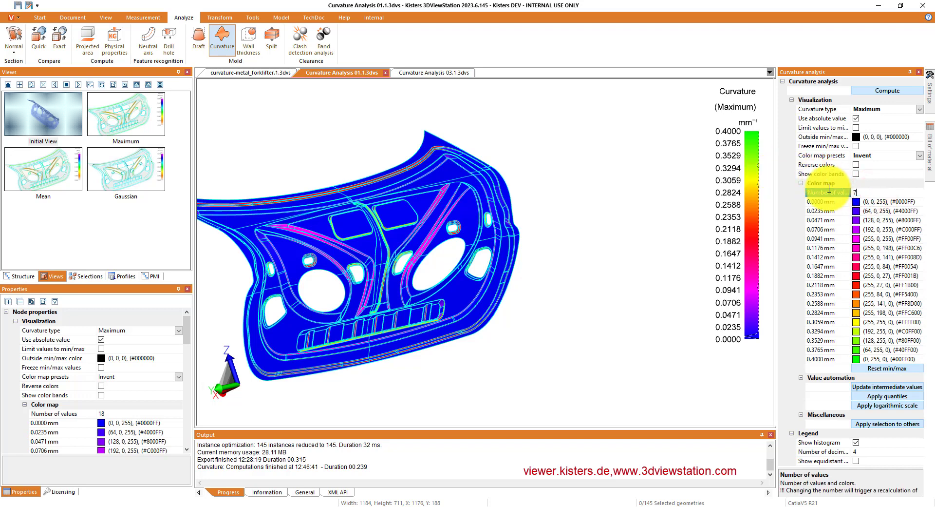
key(Return)
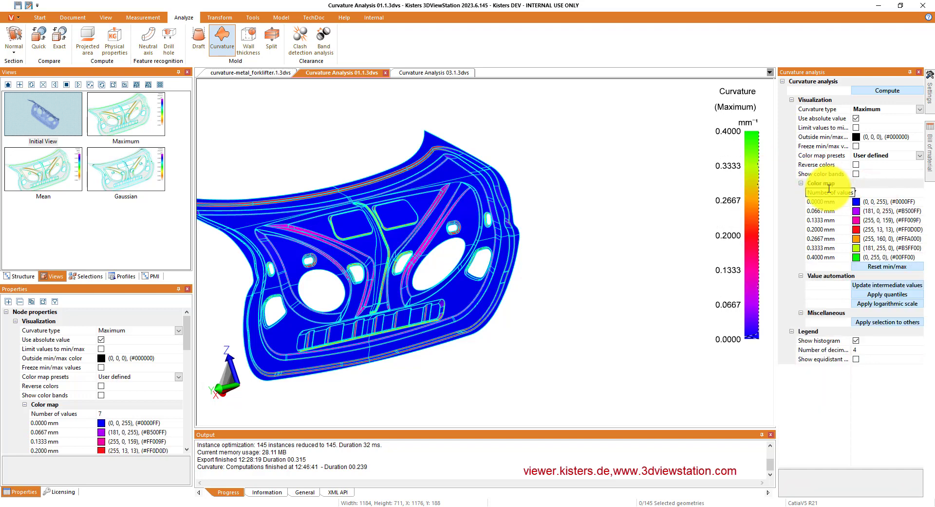
click(877, 287)
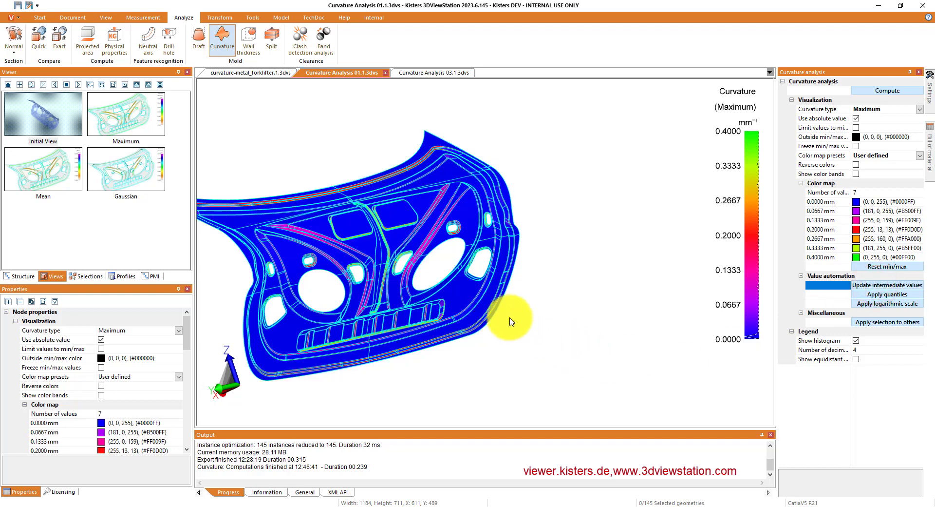
Step: Make the lowest value, 0.0000, show as white on the part
click(919, 201)
click(891, 257)
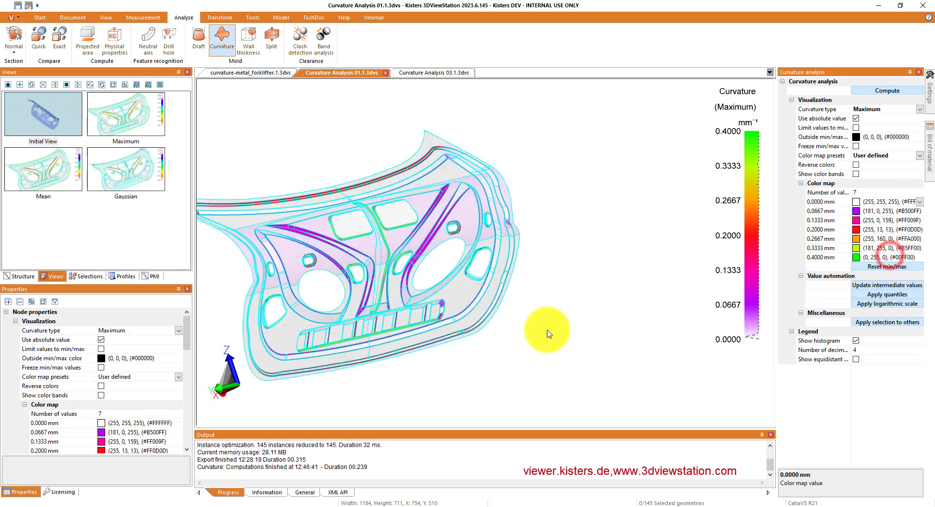
drag(447, 299, 504, 307)
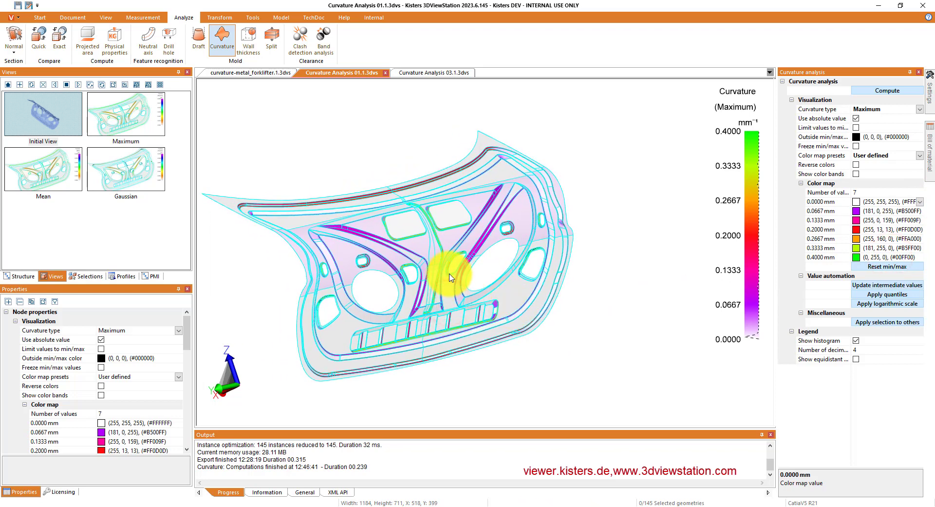
scroll(450, 275, up, 3)
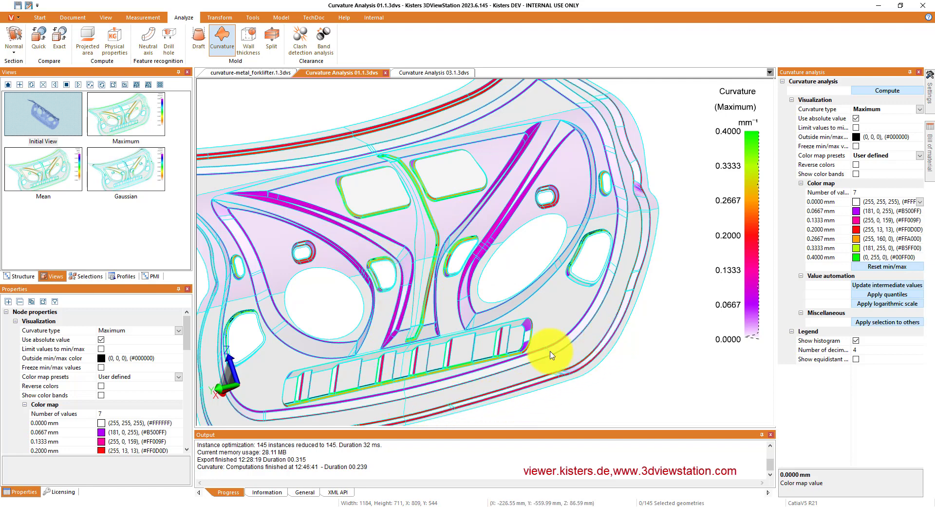
Step: Switch the sheet-metal analysis to mean curvature
click(922, 112)
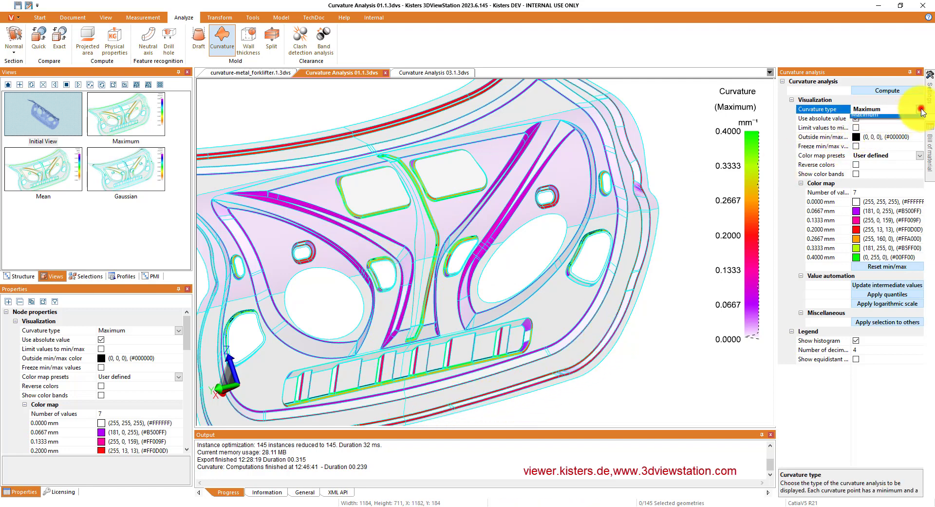
click(919, 109)
click(904, 127)
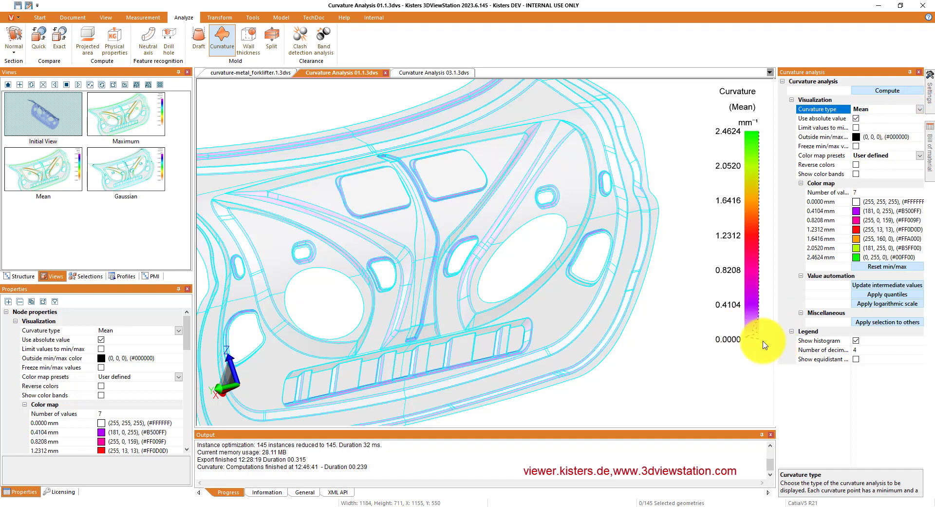
Step: Cap mean curvature at 0.2 with respaced values, then switch to Gaussian curvature
click(823, 256)
text(0)
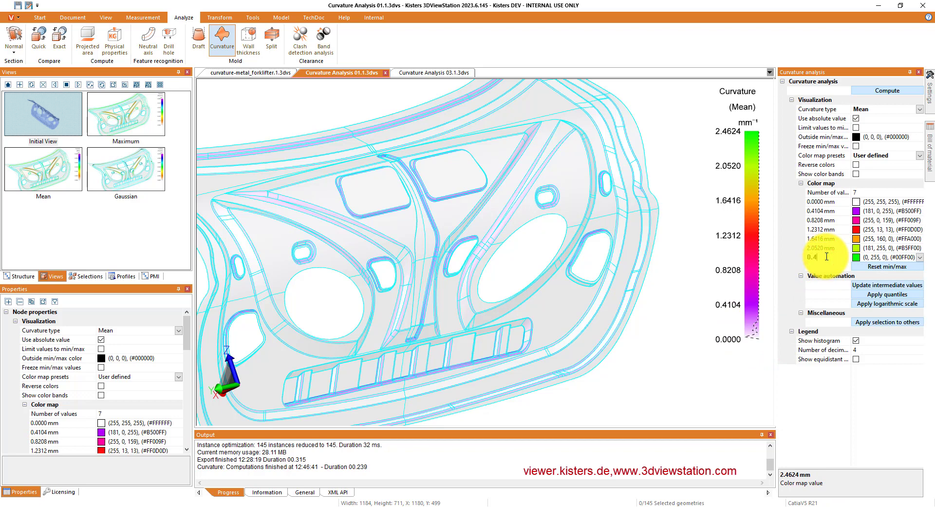
text(.4)
key(Return)
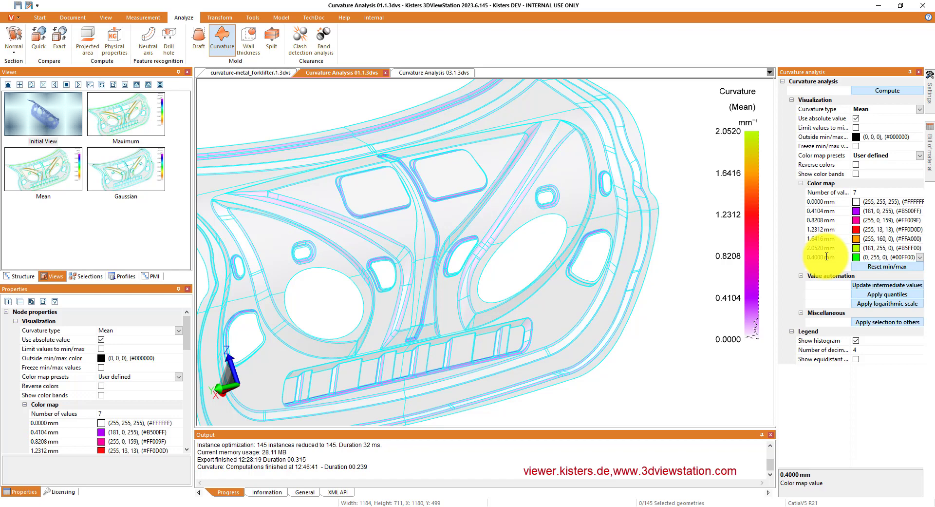
text(0)
click(894, 286)
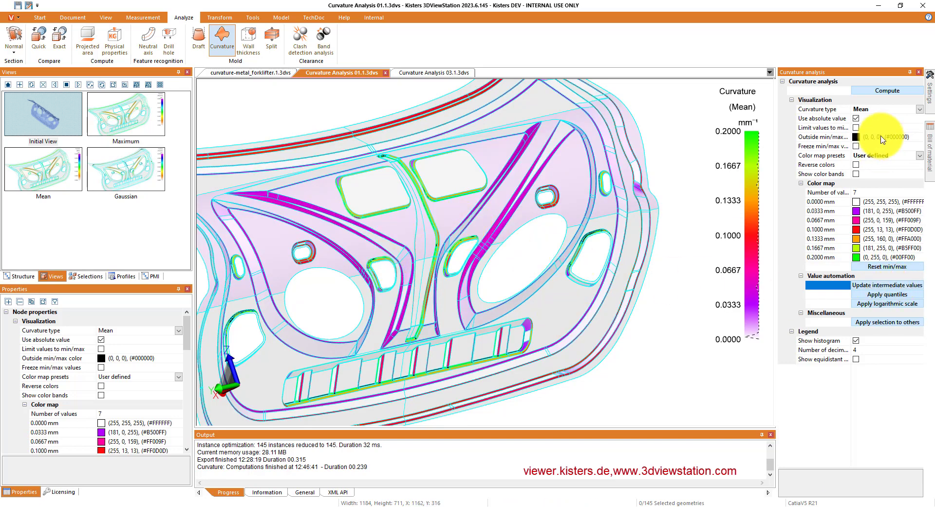
click(921, 109)
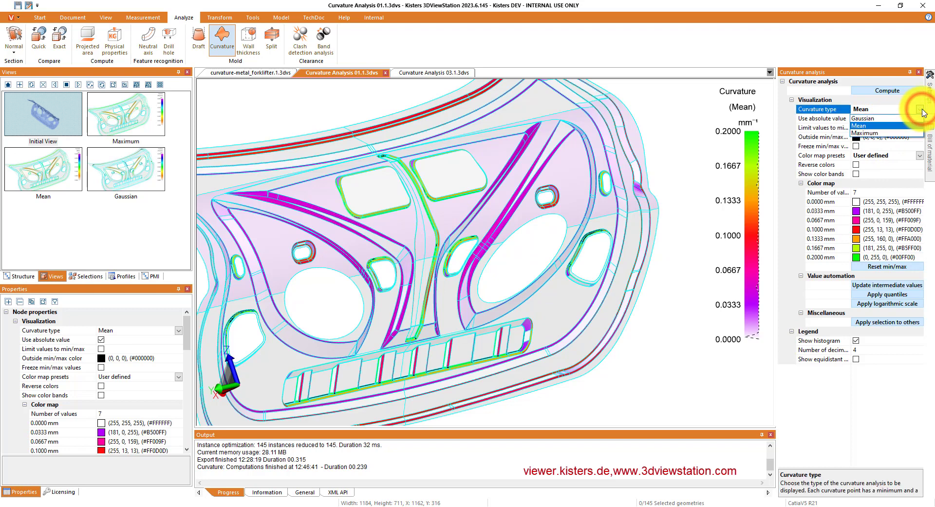
click(893, 120)
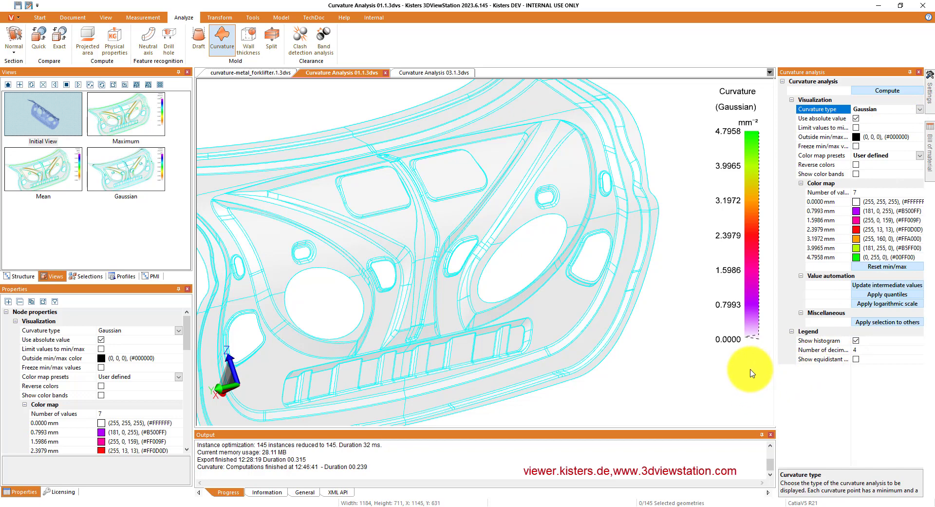
Step: Lower the Gaussian top value from 4.7958 to 0.001, evenly respacing the values from 0.0000
click(833, 258)
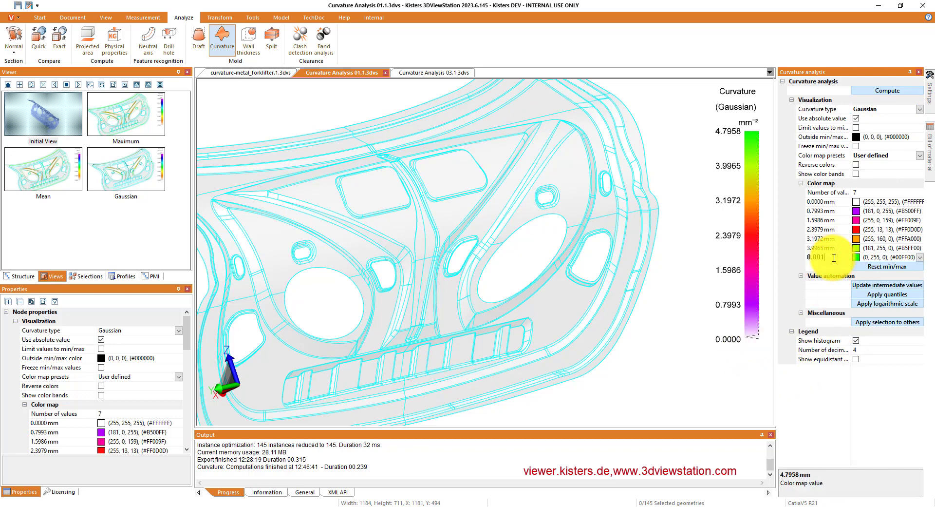
text(0.001)
key(Return)
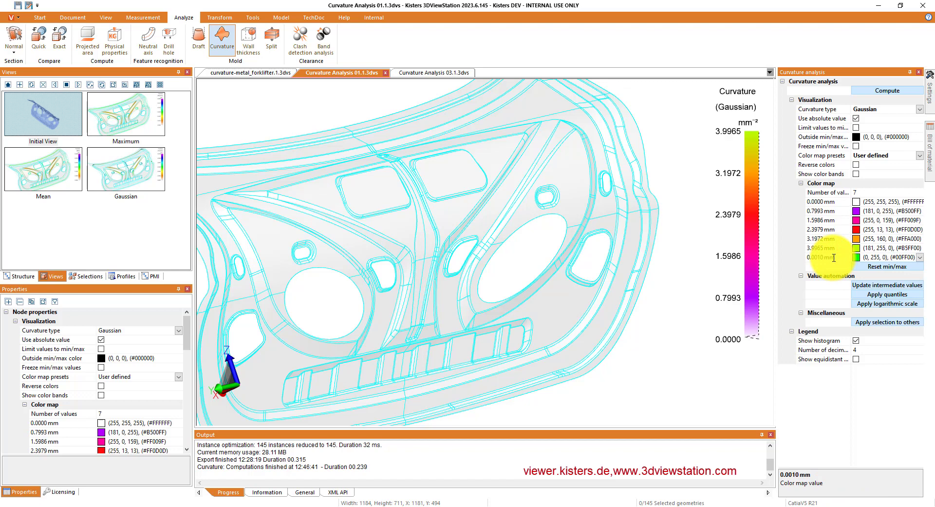
click(858, 288)
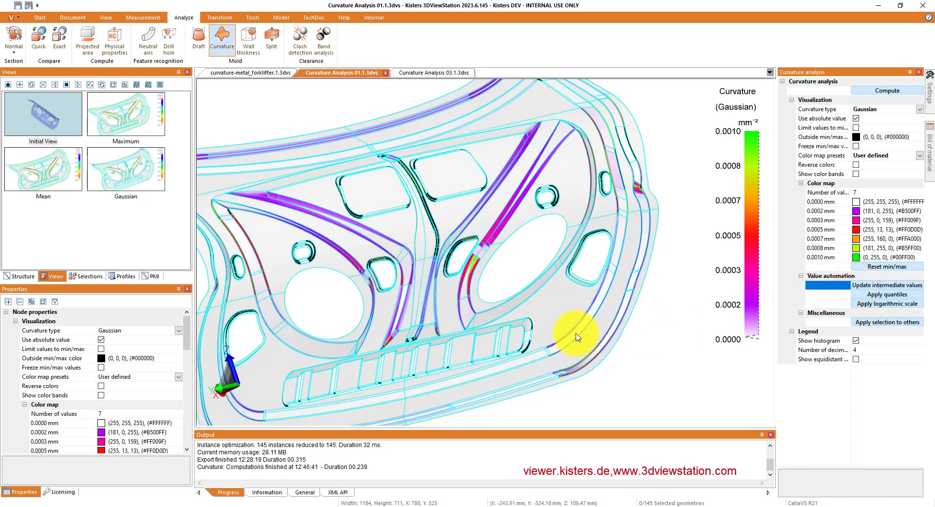
drag(415, 254, 445, 293)
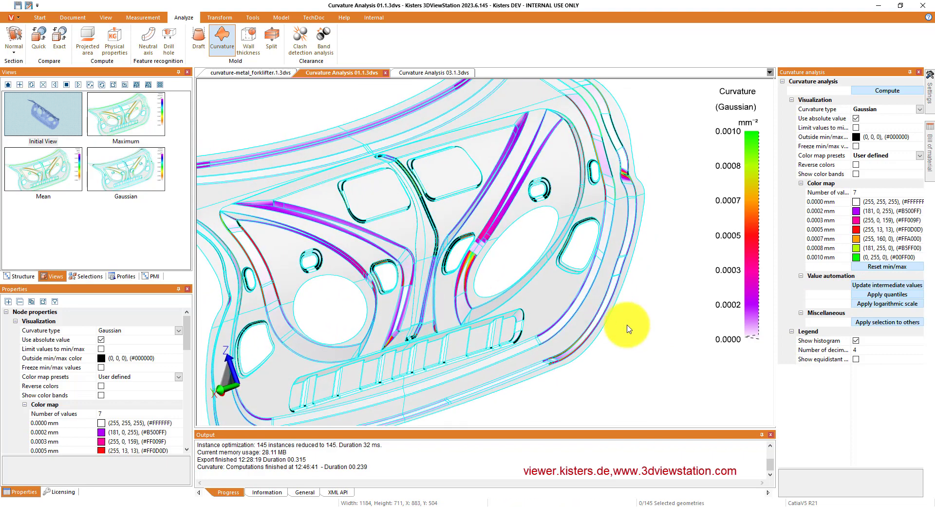